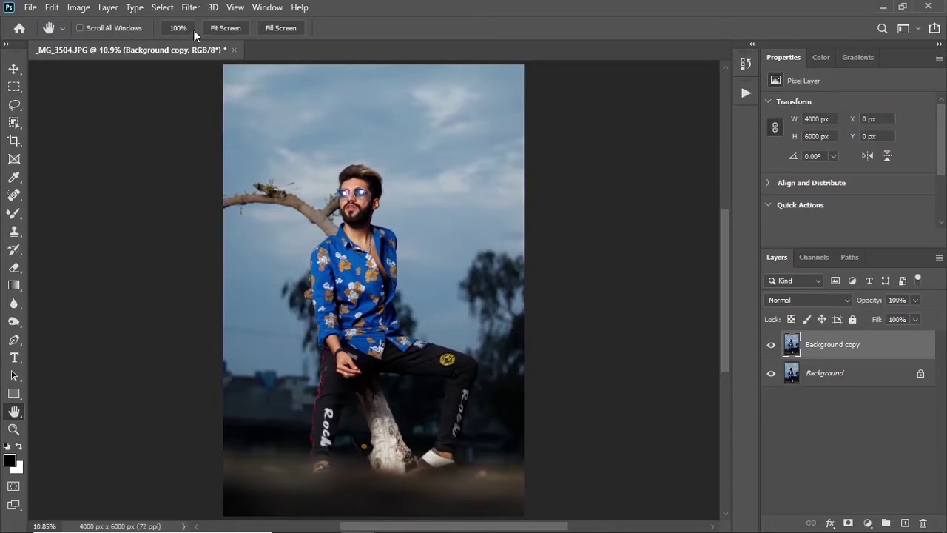
# Step: Open the Camera Raw Filter on the Background copy layer
pyautogui.click(185, 7)
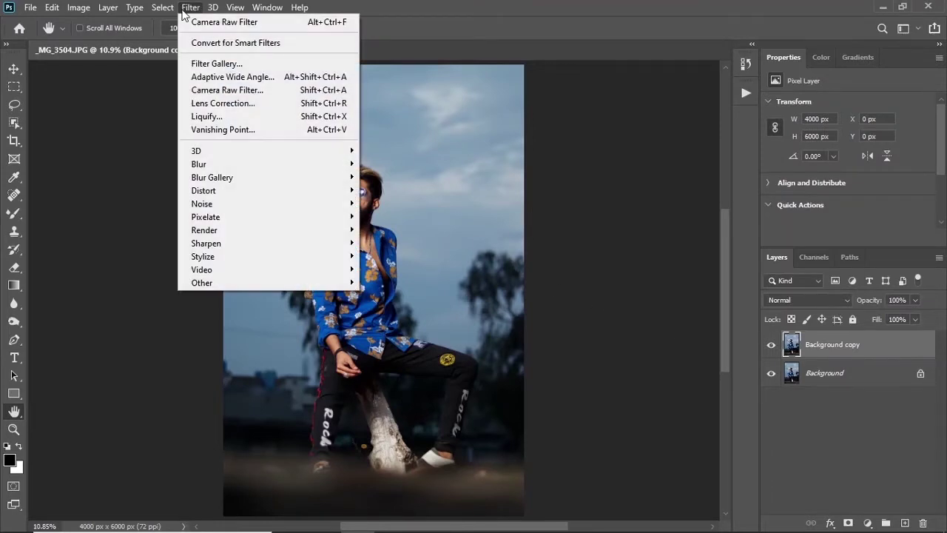
pyautogui.click(221, 89)
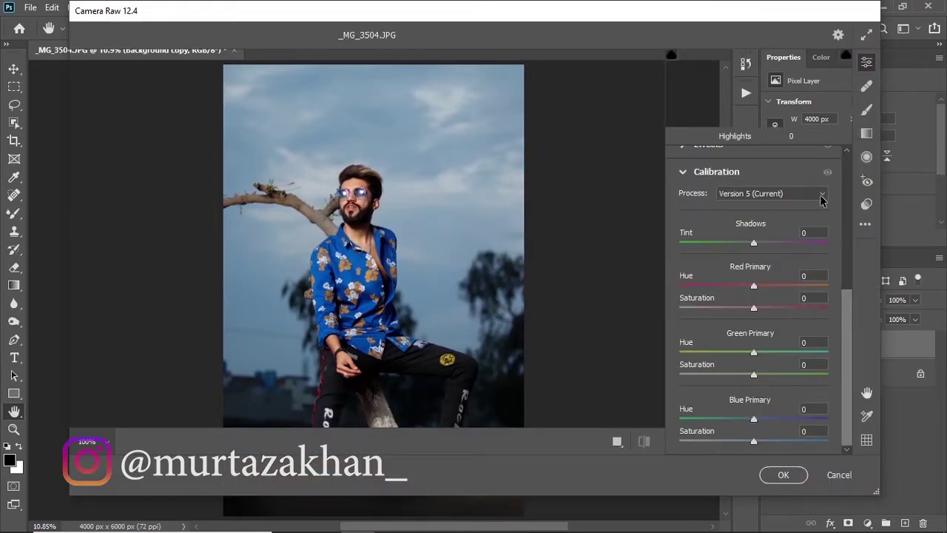
# Step: In Basic, set Contrast -13, Highlights +21, Shadows -31, Whites +33, Blacks -10, and apply
pyautogui.click(684, 174)
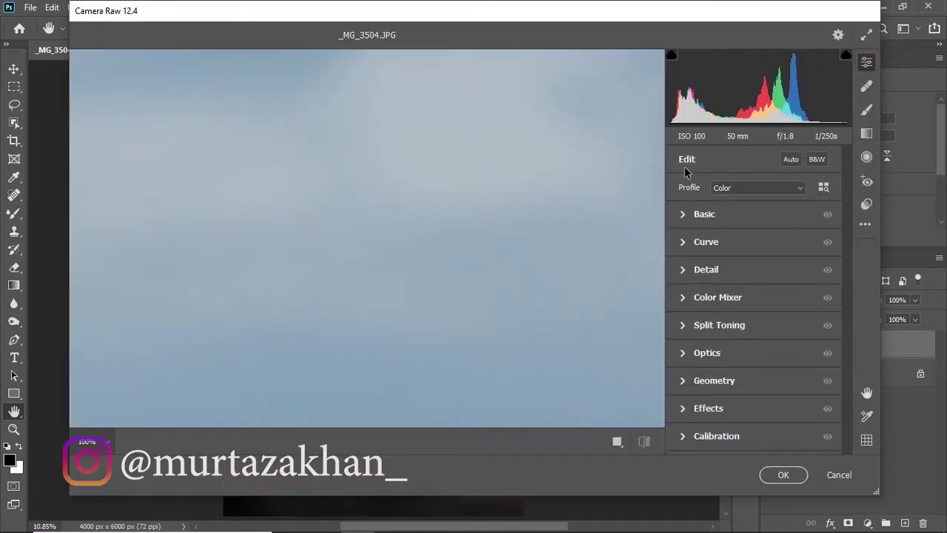
pyautogui.click(691, 214)
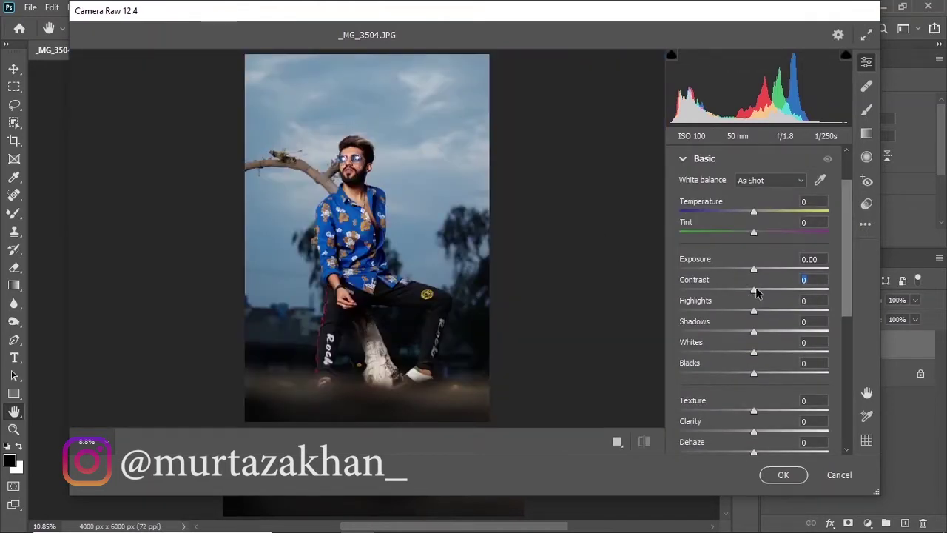
pyautogui.press('Up')
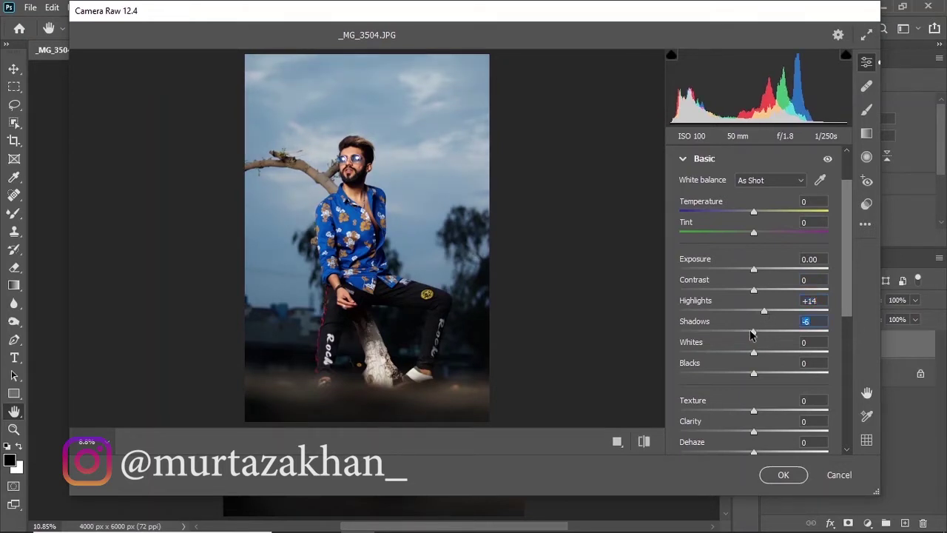
pyautogui.moveTo(751, 334)
pyautogui.mouseDown()
pyautogui.moveTo(731, 341)
pyautogui.moveTo(780, 353)
pyautogui.moveTo(744, 378)
pyautogui.moveTo(786, 380)
pyautogui.moveTo(744, 372)
pyautogui.mouseUp()
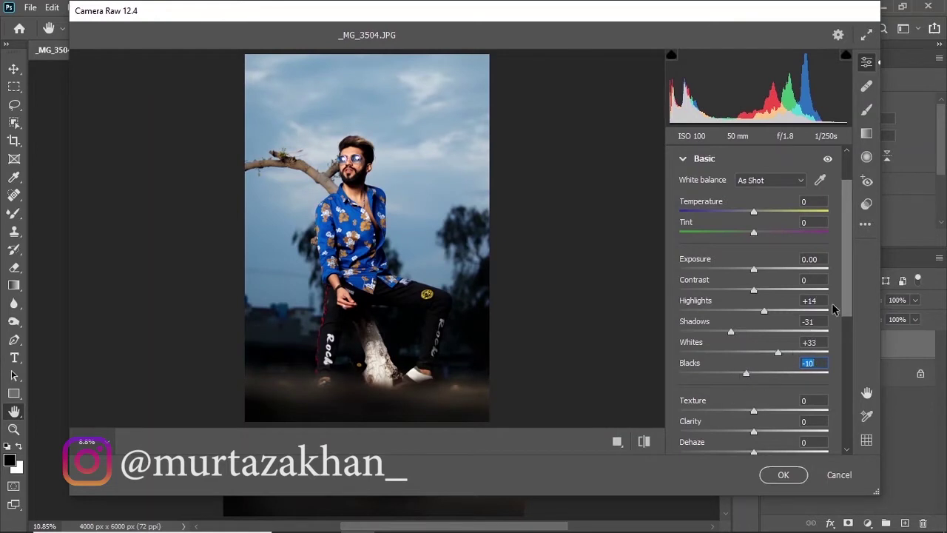
pyautogui.click(770, 310)
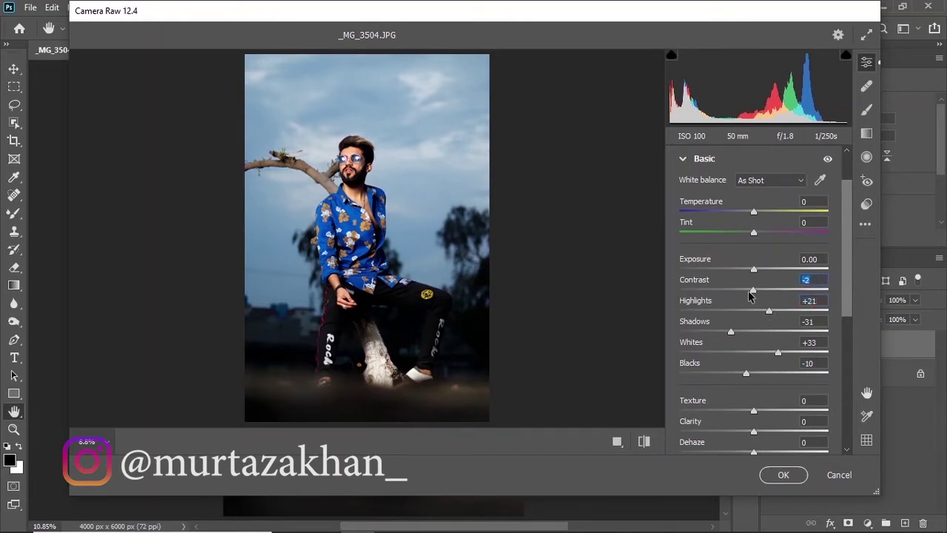
pyautogui.moveTo(744, 296); pyautogui.dragTo(743, 296)
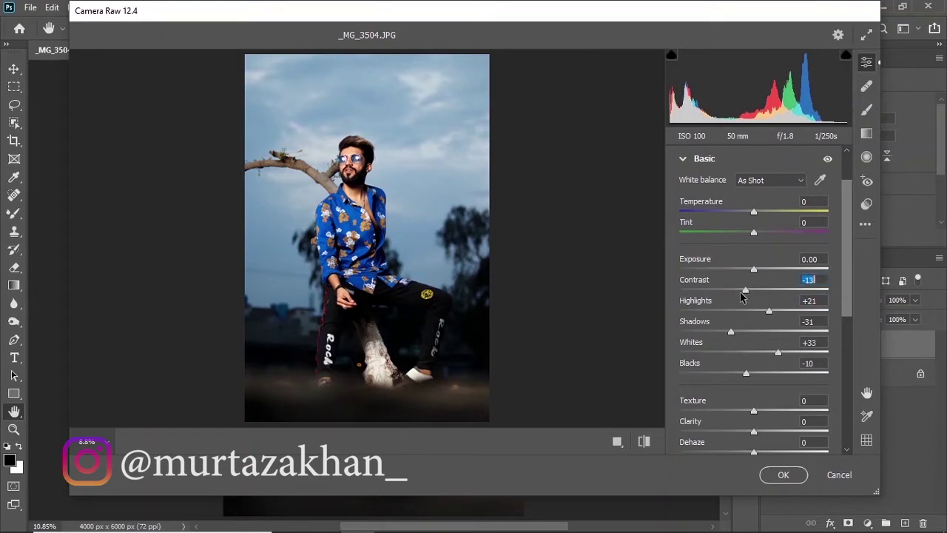
pyautogui.click(348, 171)
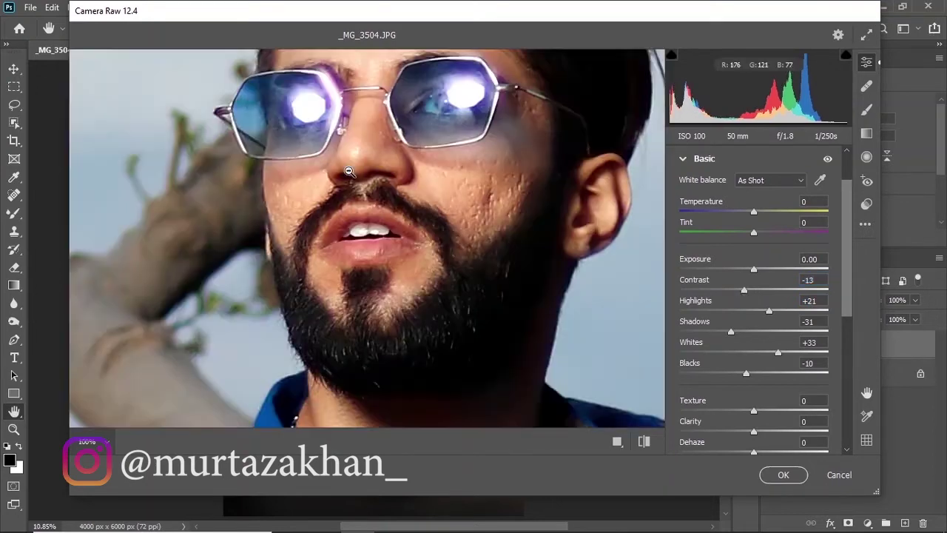
pyautogui.click(398, 178)
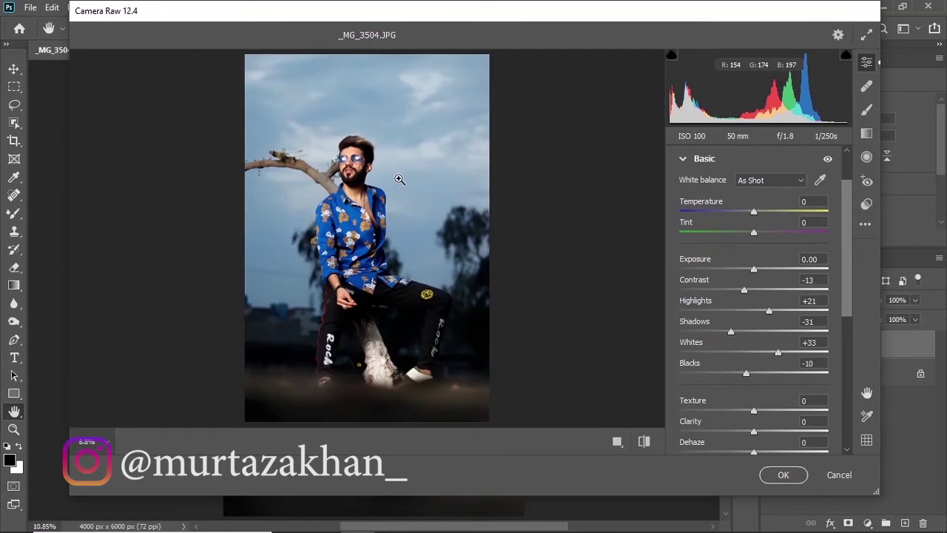
pyautogui.click(781, 475)
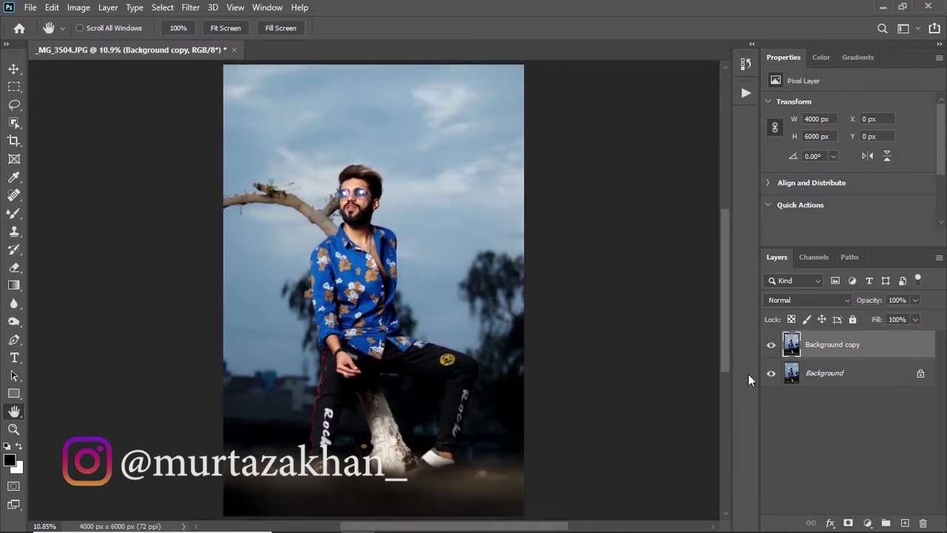
# Step: Add a new layer and set up the Mixer Brush at size 84 and 42% wet, zoomed on the face
pyautogui.click(904, 522)
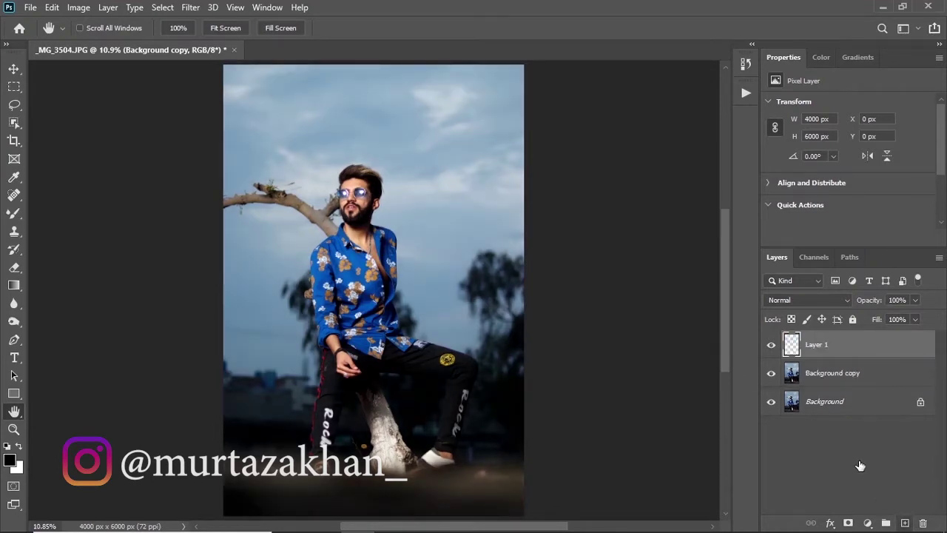
pyautogui.rightClick(15, 219)
pyautogui.click(103, 252)
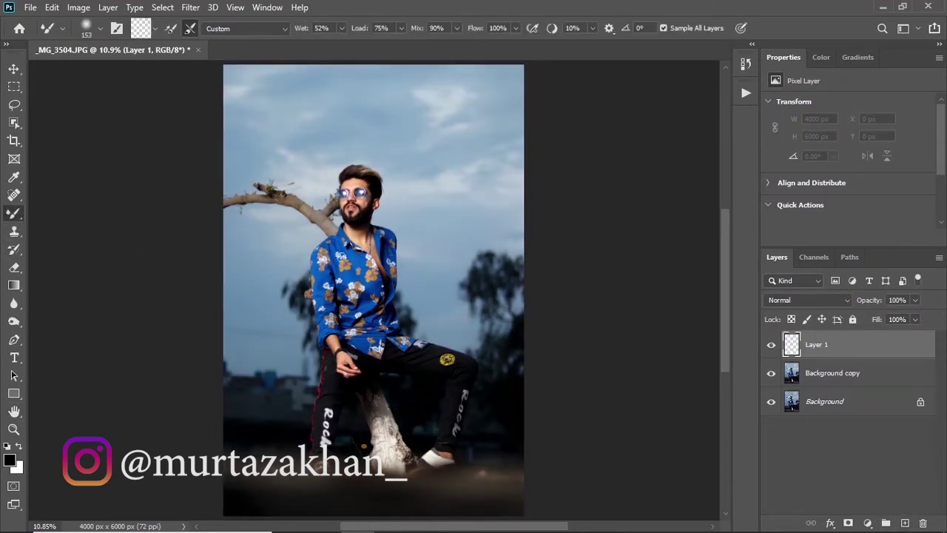
pyautogui.scroll(10, 345, 205)
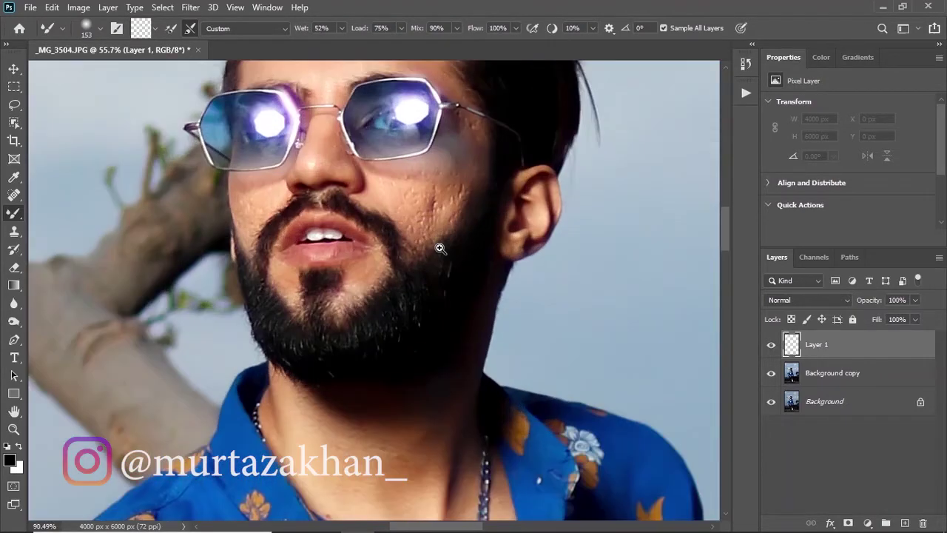
pyautogui.moveTo(438, 248); pyautogui.dragTo(426, 299)
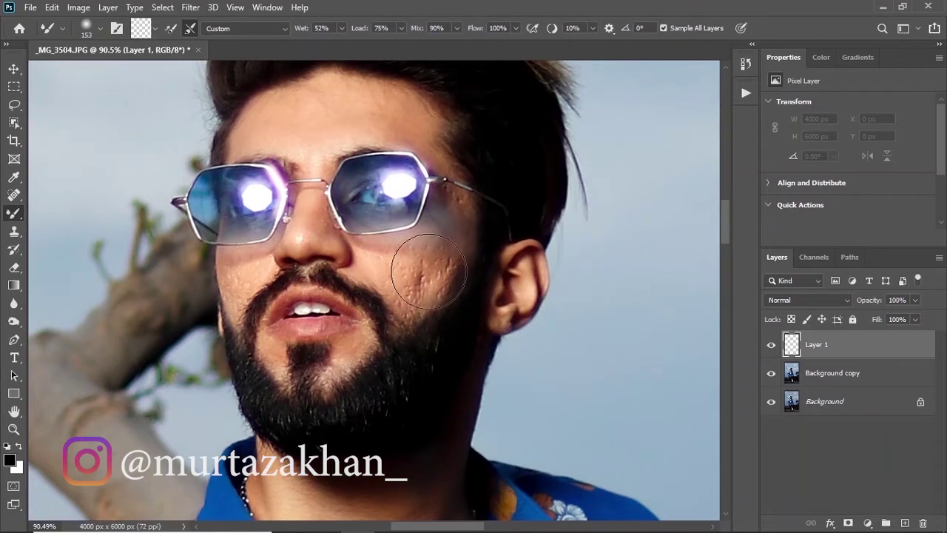
pyautogui.moveTo(422, 266); pyautogui.dragTo(403, 268)
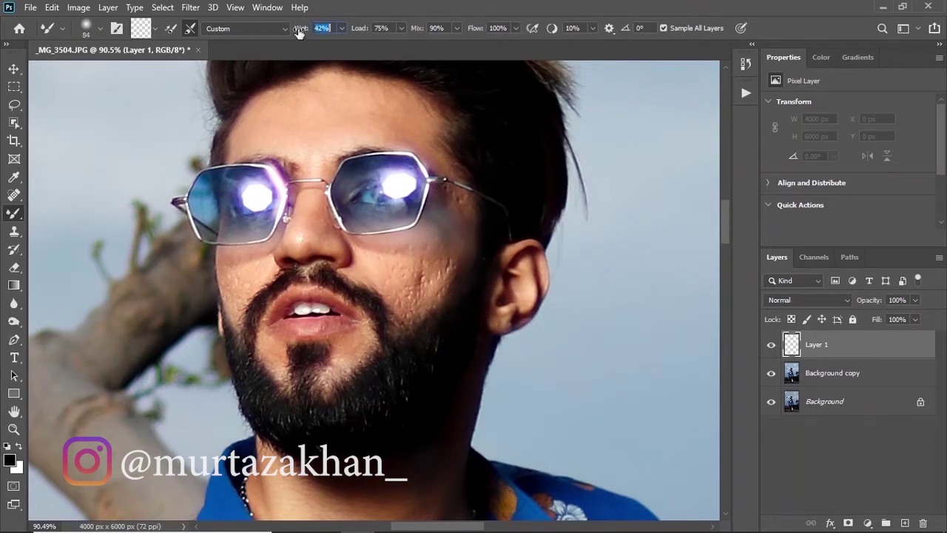
pyautogui.moveTo(302, 29); pyautogui.dragTo(294, 32)
# Step: Smooth the cheek skin below the glasses, undoing unwanted strokes
pyautogui.moveTo(418, 243); pyautogui.dragTo(442, 237)
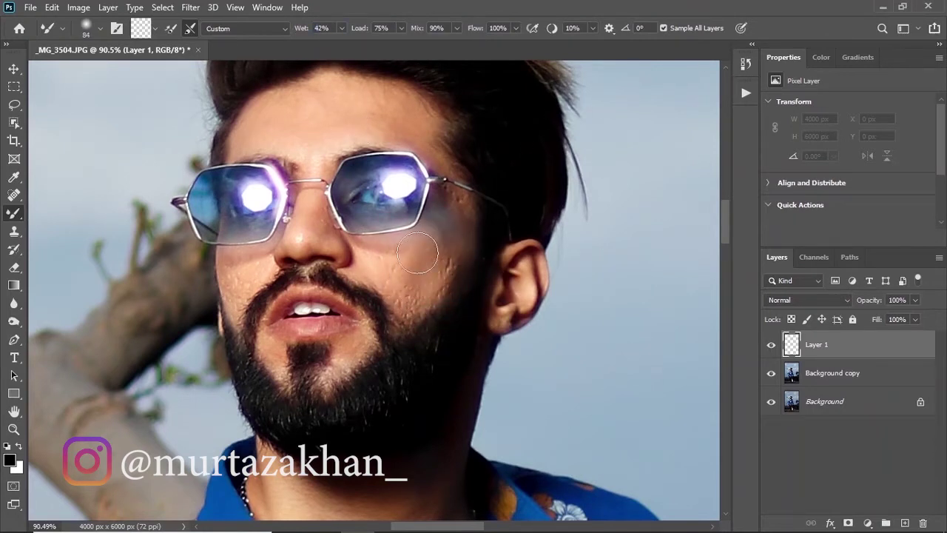
pyautogui.hotkey('ctrl', 'z')
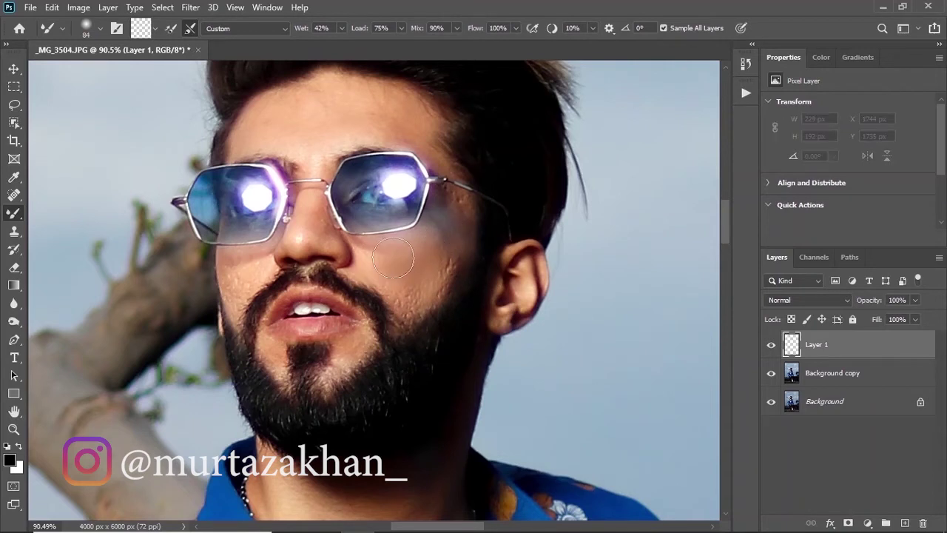
pyautogui.moveTo(413, 290)
pyautogui.mouseDown()
pyautogui.moveTo(398, 254)
pyautogui.moveTo(426, 258)
pyautogui.moveTo(404, 306)
pyautogui.mouseUp()
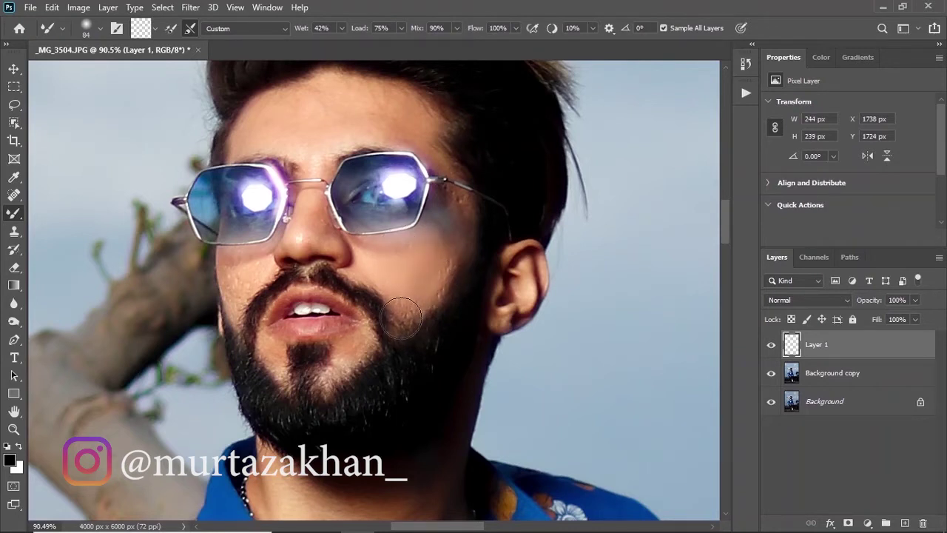
pyautogui.press('[')
pyautogui.press('[')
pyautogui.press('[')
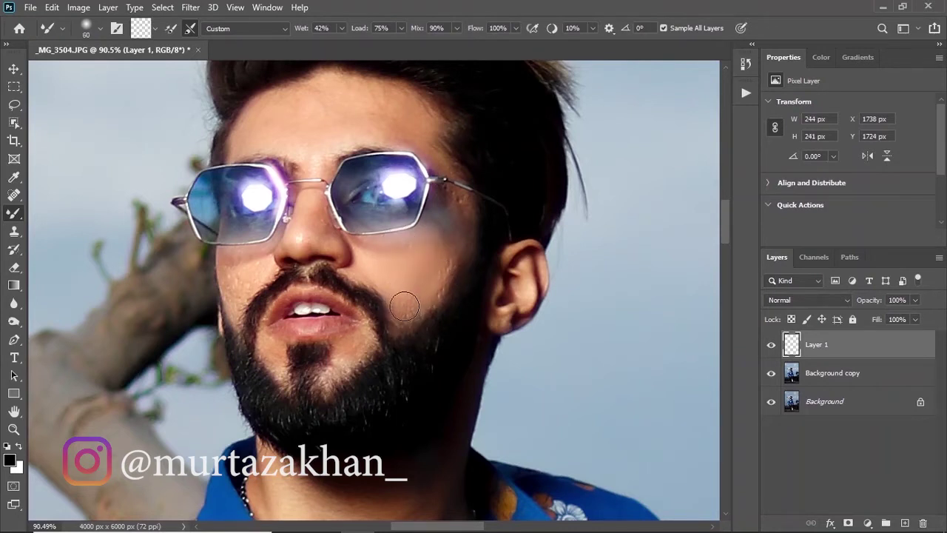
pyautogui.moveTo(404, 305); pyautogui.dragTo(389, 327)
pyautogui.hotkey('ctrl', 'z')
pyautogui.scroll(-1, 396, 311)
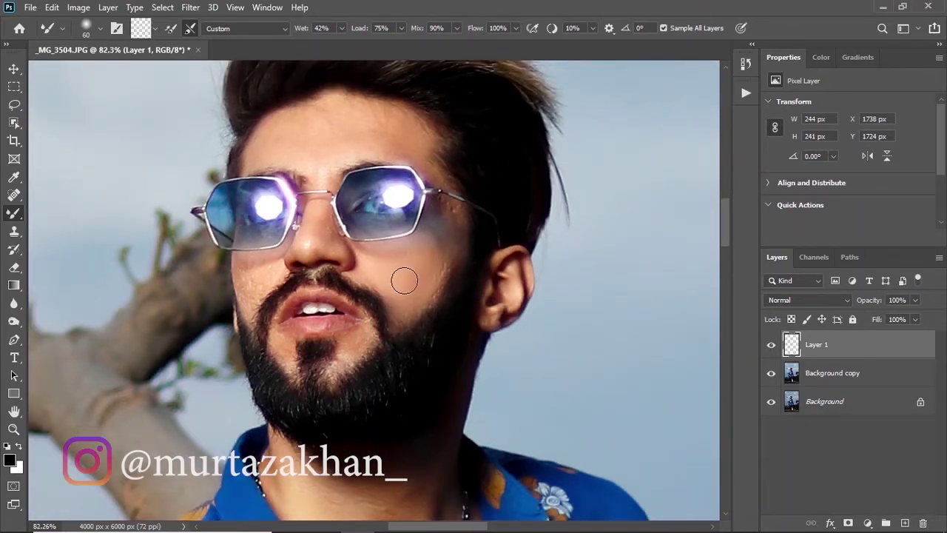
# Step: Set the brush to 37 and blend skin under the right lens and near the glasses' arm
pyautogui.rightClick(405, 282)
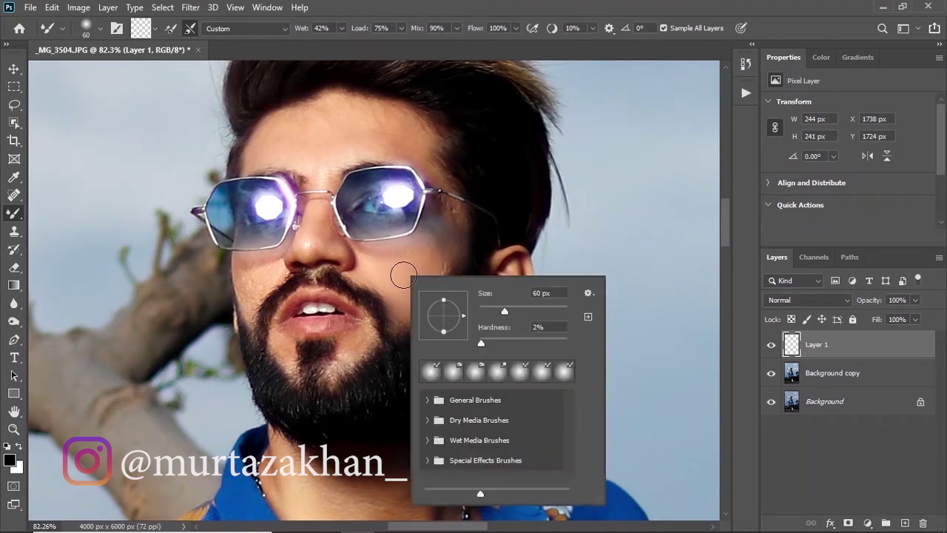
pyautogui.scroll(1, 401, 273)
pyautogui.write('37')
pyautogui.press('Return')
pyautogui.keyDown('alt'); pyautogui.click(416, 248); pyautogui.keyUp('alt')
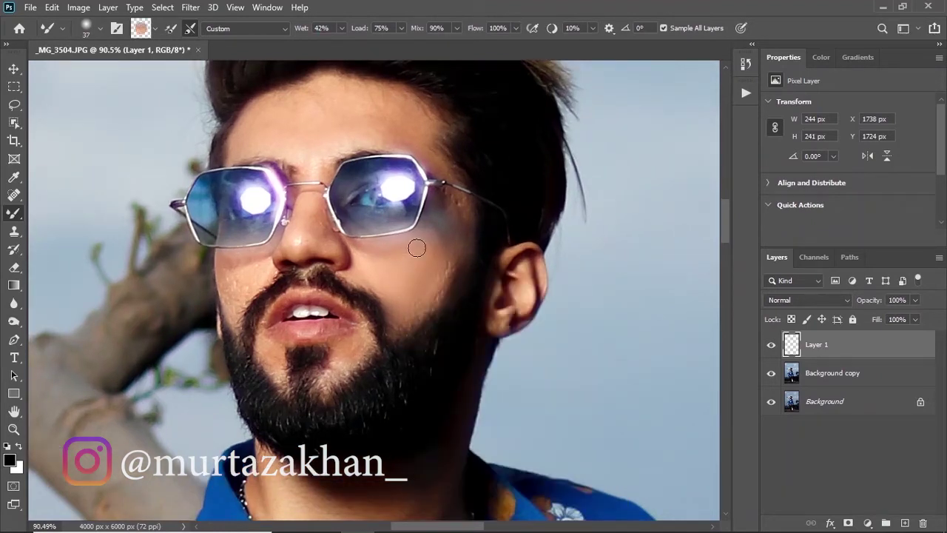
pyautogui.moveTo(437, 235); pyautogui.dragTo(441, 238)
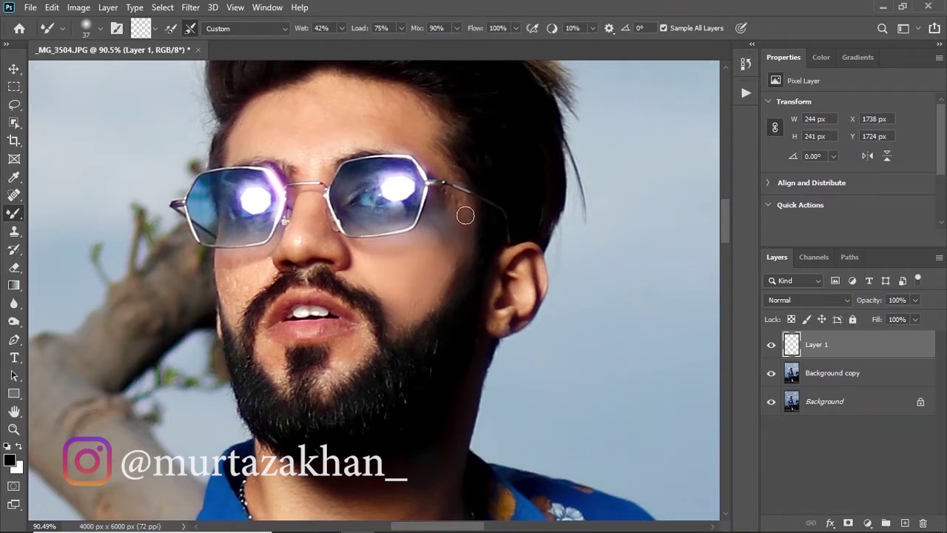
pyautogui.moveTo(459, 185); pyautogui.dragTo(428, 157)
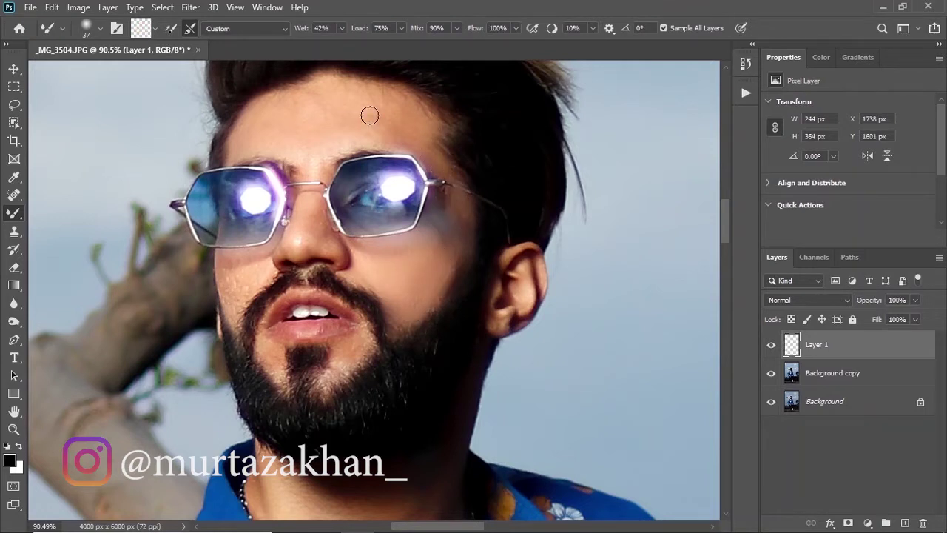
# Step: Enlarge the brush to 70 and smooth the forehead skin
pyautogui.moveTo(406, 127); pyautogui.dragTo(400, 110)
pyautogui.press(']')
pyautogui.press(']')
pyautogui.press(']')
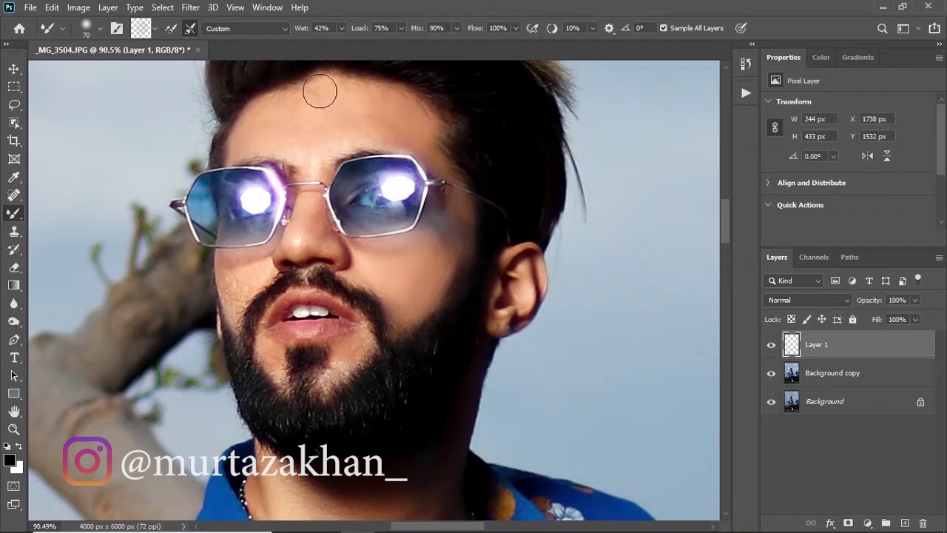
pyautogui.moveTo(320, 91)
pyautogui.mouseDown()
pyautogui.moveTo(245, 123)
pyautogui.moveTo(300, 143)
pyautogui.moveTo(357, 136)
pyautogui.mouseUp()
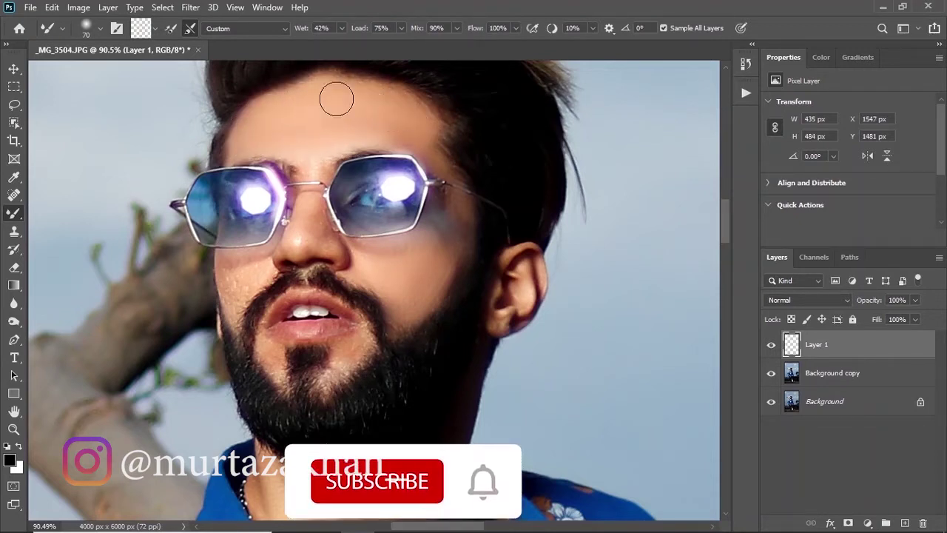
pyautogui.press('[')
pyautogui.press('[')
pyautogui.press('[')
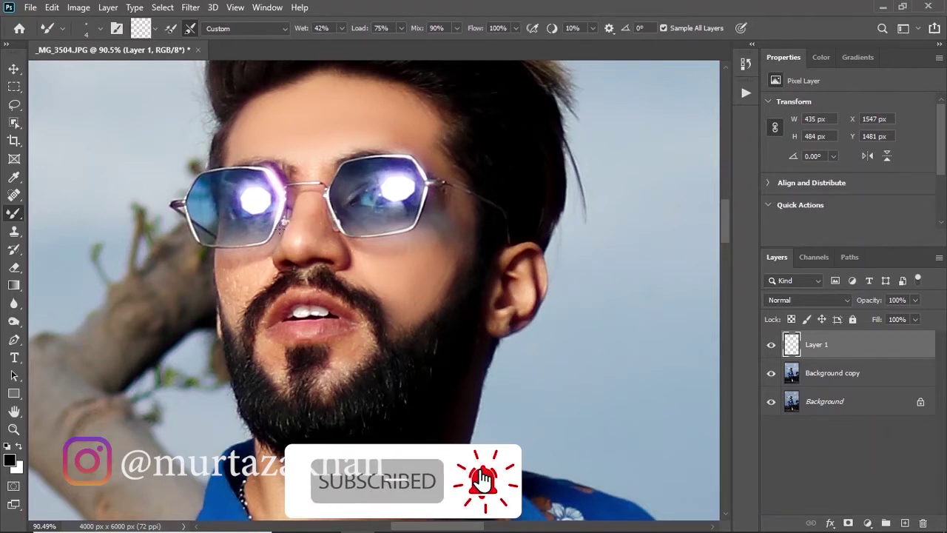
pyautogui.rightClick(307, 207)
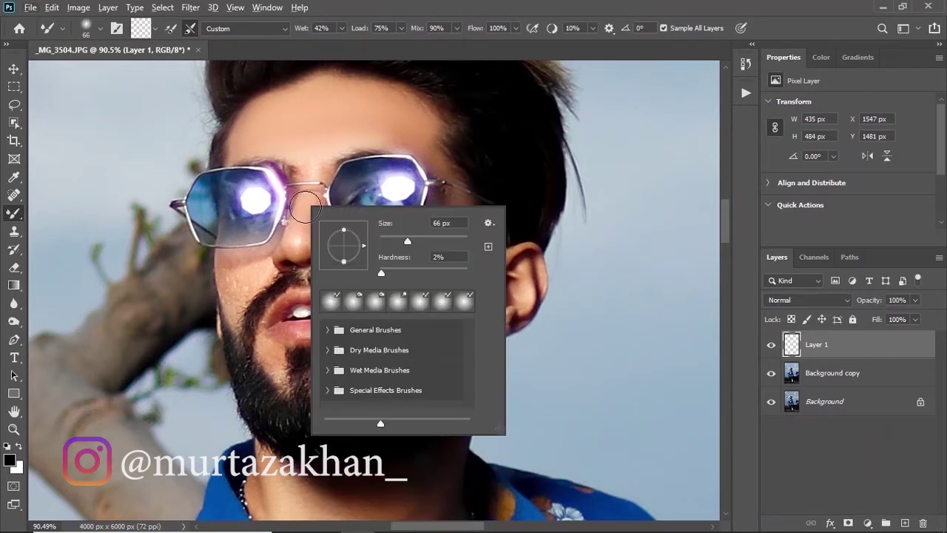
pyautogui.press('Escape')
pyautogui.moveTo(306, 208); pyautogui.dragTo(310, 196)
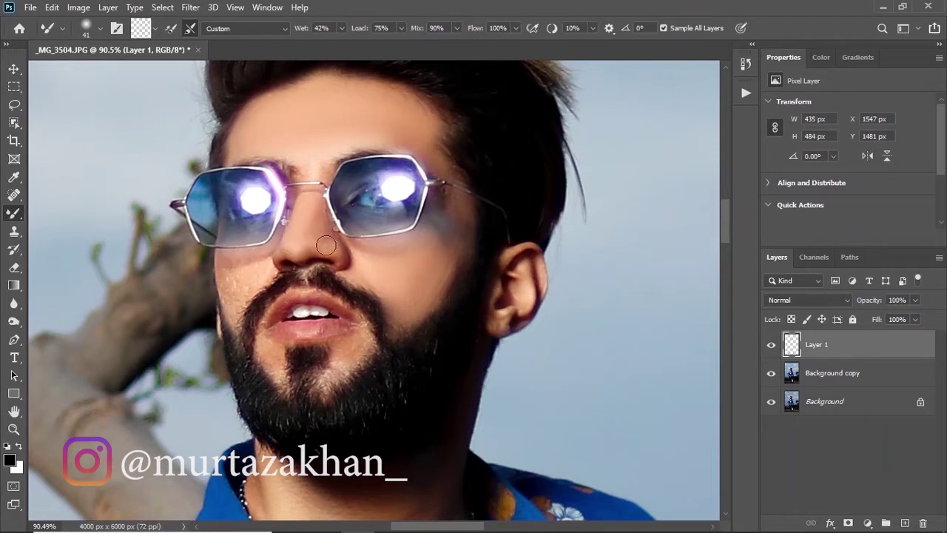
# Step: Smooth the cheek skin left of the nose with a resized brush
pyautogui.press('[')
pyautogui.press('[')
pyautogui.moveTo(251, 245); pyautogui.dragTo(234, 274)
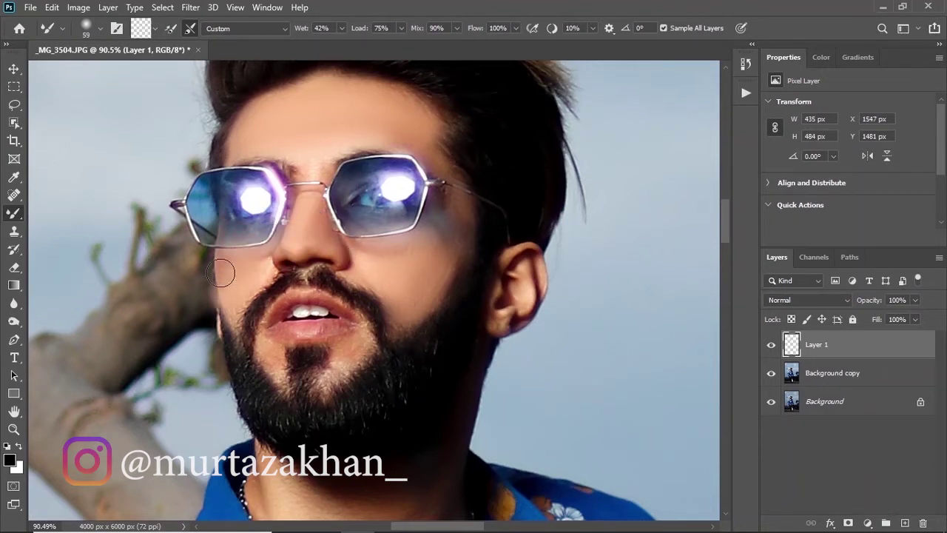
pyautogui.moveTo(222, 268)
pyautogui.mouseDown()
pyautogui.moveTo(238, 277)
pyautogui.moveTo(237, 268)
pyautogui.moveTo(226, 281)
pyautogui.moveTo(232, 296)
pyautogui.moveTo(239, 264)
pyautogui.moveTo(229, 266)
pyautogui.moveTo(243, 259)
pyautogui.moveTo(259, 271)
pyautogui.mouseUp()
pyautogui.press('[')
pyautogui.press('[')
pyautogui.press('[')
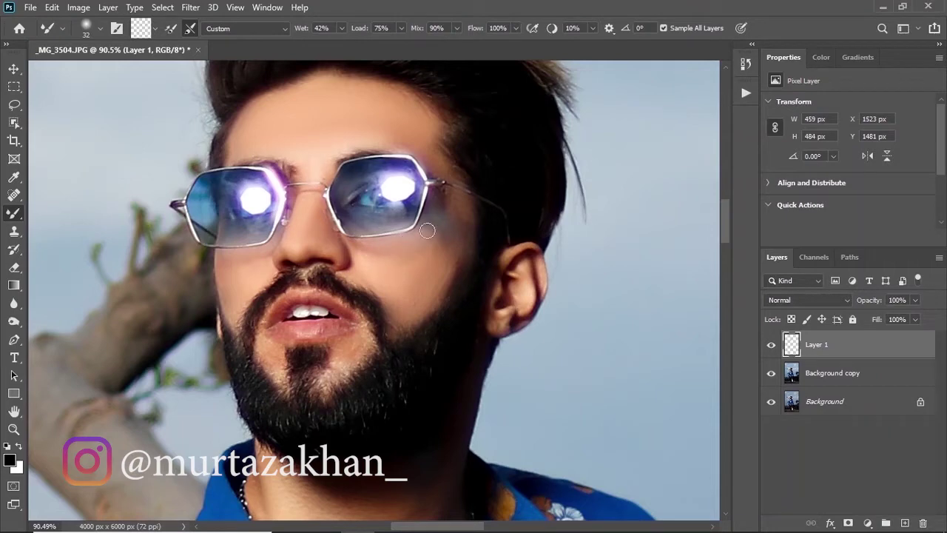
pyautogui.moveTo(400, 264); pyautogui.dragTo(429, 264)
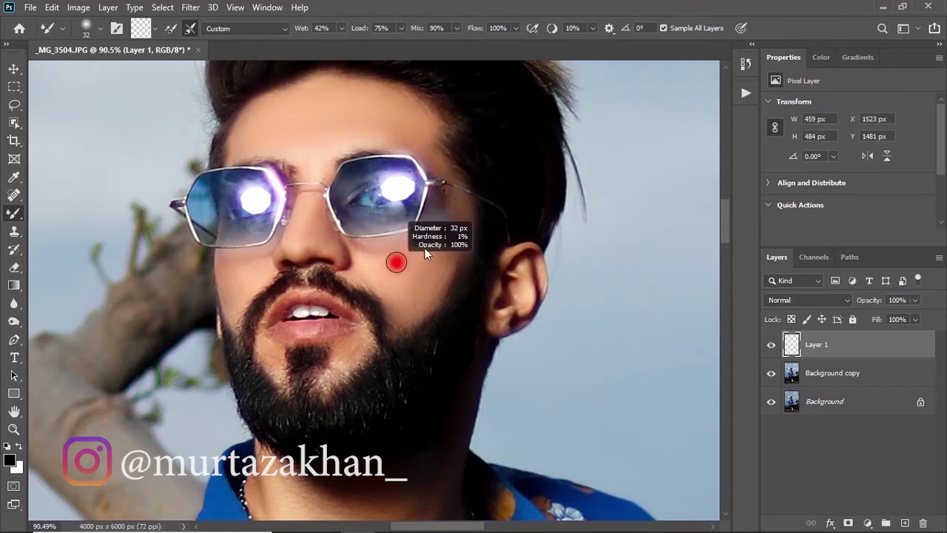
# Step: Smooth the neck and the dark shadow beside the chain with a 172 px brush, undoing one stroke
pyautogui.scroll(-5, 381, 337)
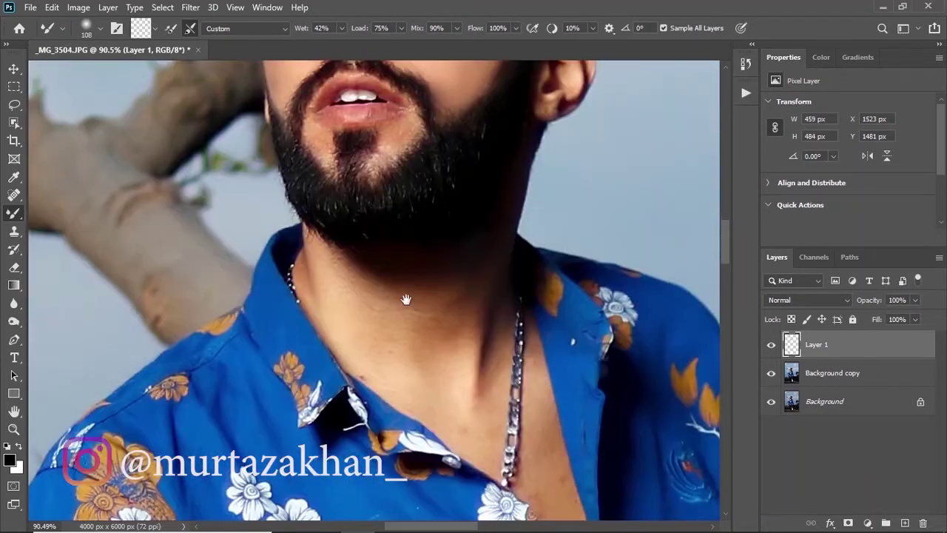
pyautogui.moveTo(404, 298); pyautogui.dragTo(387, 302)
pyautogui.moveTo(345, 273)
pyautogui.mouseDown()
pyautogui.moveTo(386, 347)
pyautogui.moveTo(292, 250)
pyautogui.mouseUp()
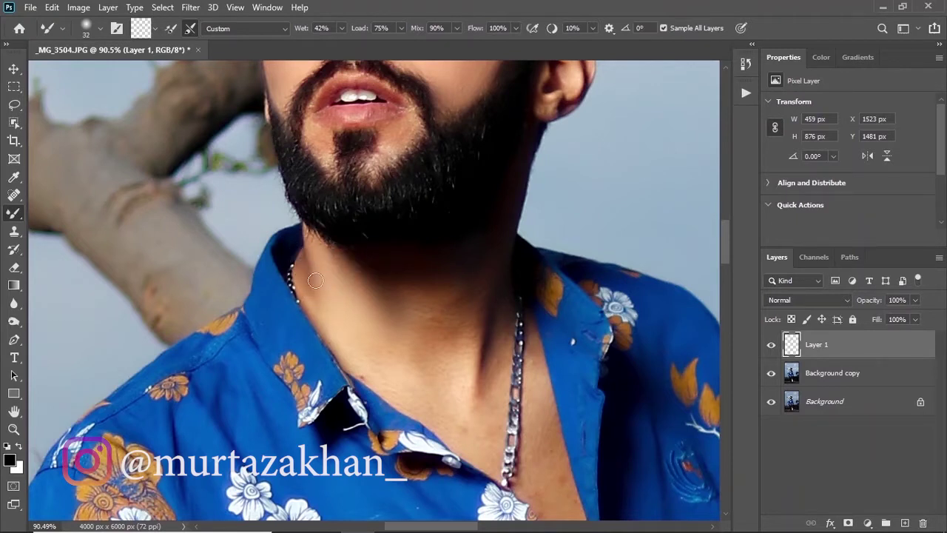
pyautogui.moveTo(348, 365); pyautogui.dragTo(403, 362)
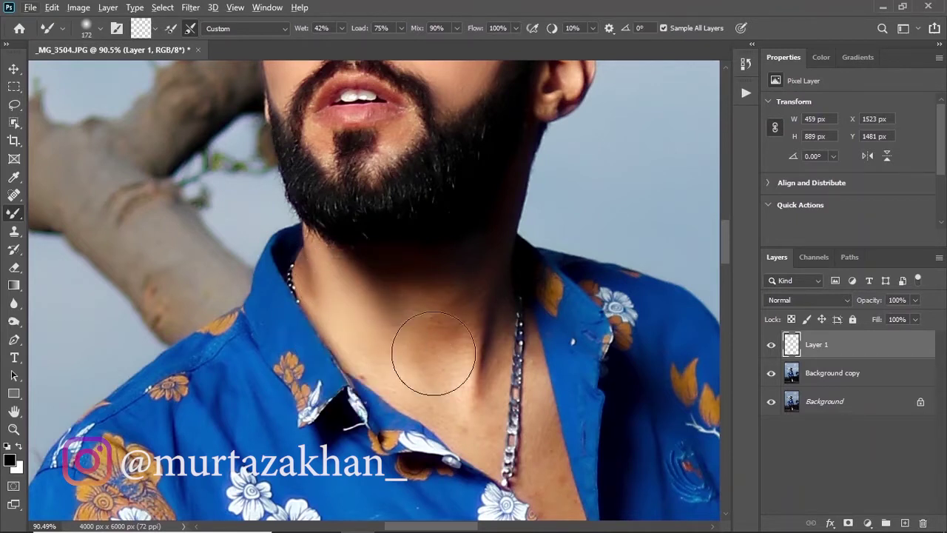
pyautogui.moveTo(470, 372)
pyautogui.mouseDown()
pyautogui.moveTo(444, 349)
pyautogui.moveTo(390, 327)
pyautogui.moveTo(433, 348)
pyautogui.mouseUp()
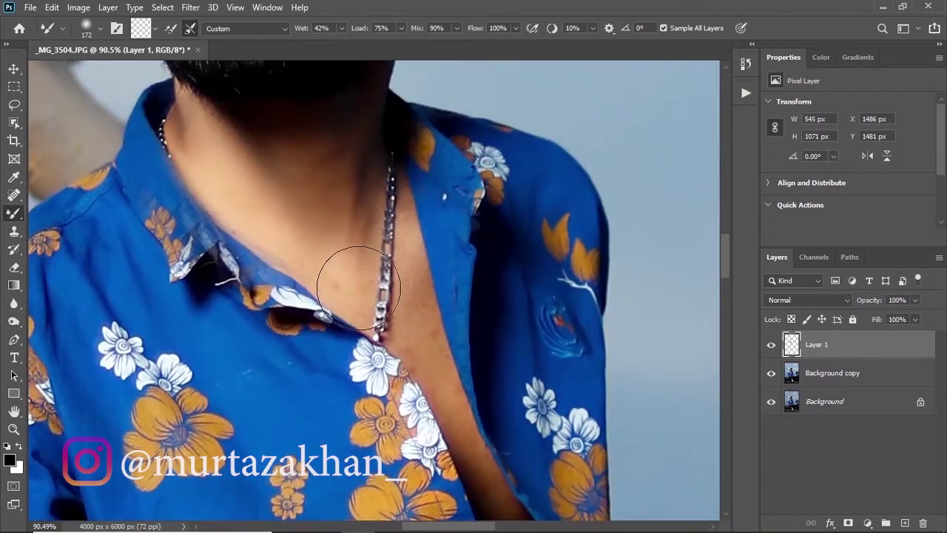
pyautogui.hotkey('ctrl', 'z')
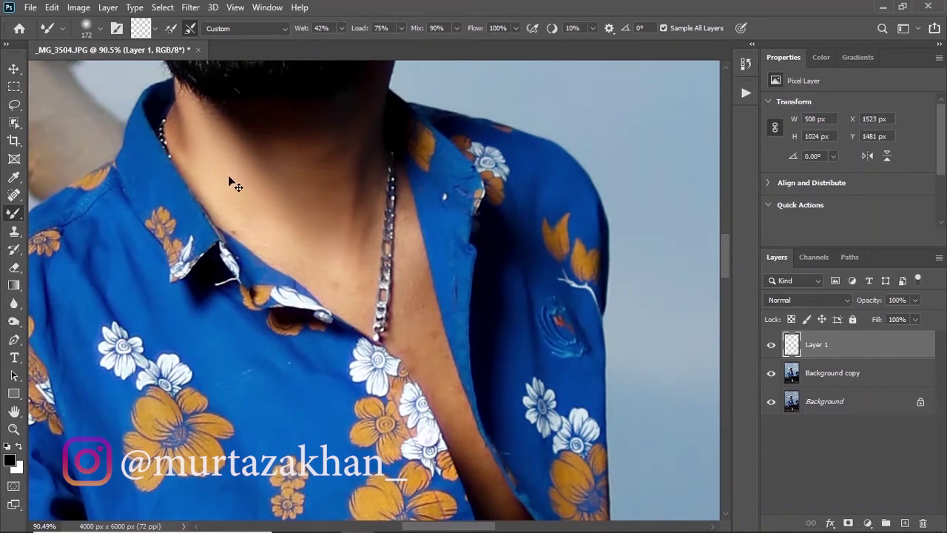
# Step: Blend the neck skin between collar and chin and along the neck edge
pyautogui.press('z')
pyautogui.press('b')
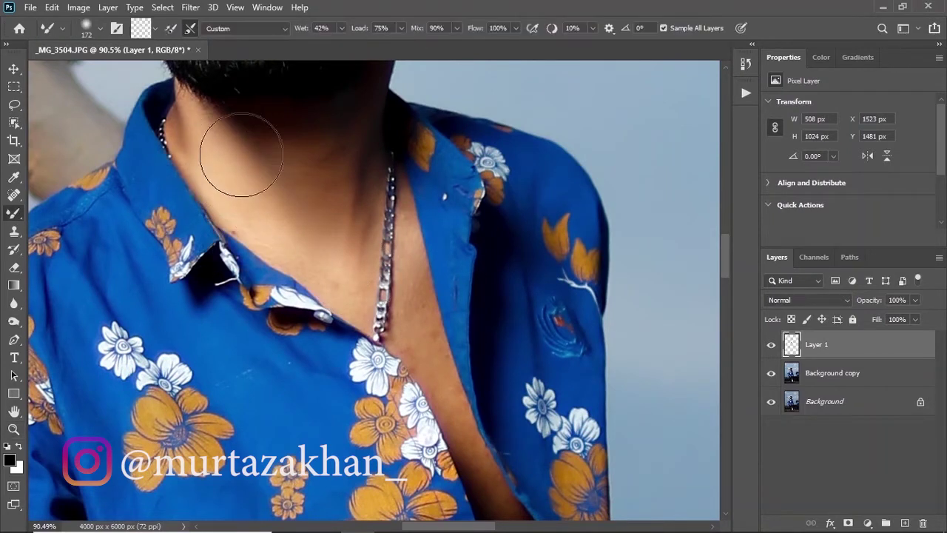
pyautogui.moveTo(268, 215)
pyautogui.mouseDown()
pyautogui.moveTo(348, 249)
pyautogui.moveTo(345, 173)
pyautogui.moveTo(291, 143)
pyautogui.moveTo(341, 124)
pyautogui.moveTo(314, 124)
pyautogui.mouseUp()
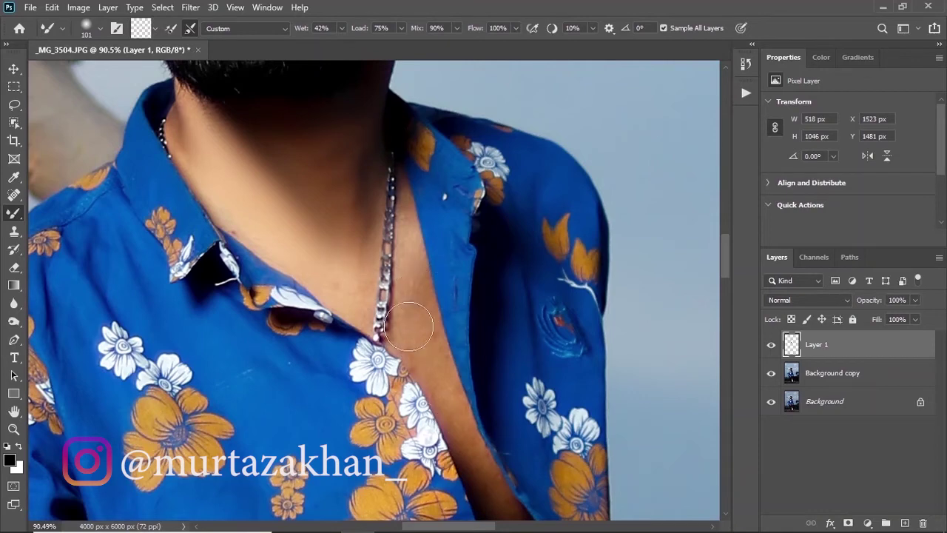
pyautogui.moveTo(409, 331); pyautogui.dragTo(378, 238)
pyautogui.moveTo(322, 138)
pyautogui.mouseDown()
pyautogui.moveTo(437, 382)
pyautogui.moveTo(357, 287)
pyautogui.mouseUp()
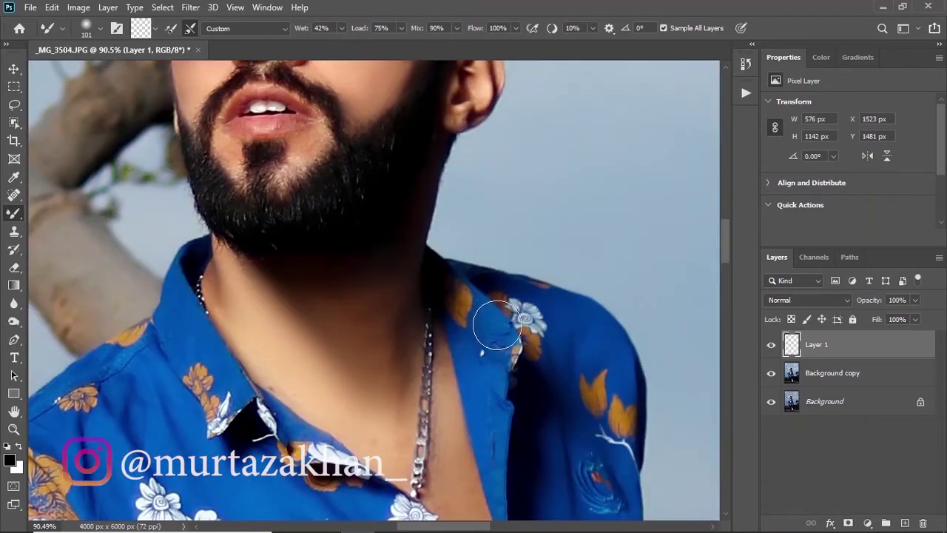
pyautogui.moveTo(424, 338); pyautogui.dragTo(296, 113)
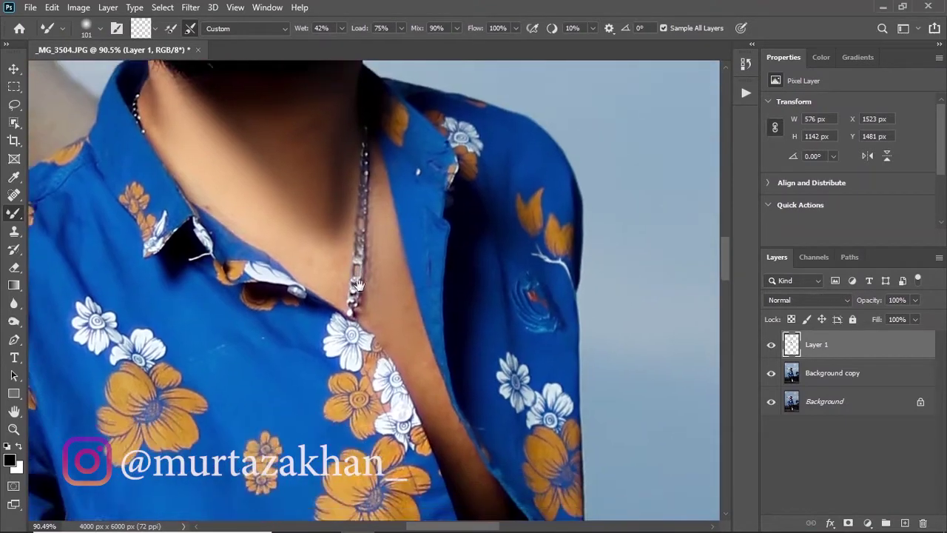
pyautogui.moveTo(452, 370)
pyautogui.mouseDown()
pyautogui.moveTo(331, 260)
pyautogui.moveTo(392, 444)
pyautogui.mouseUp()
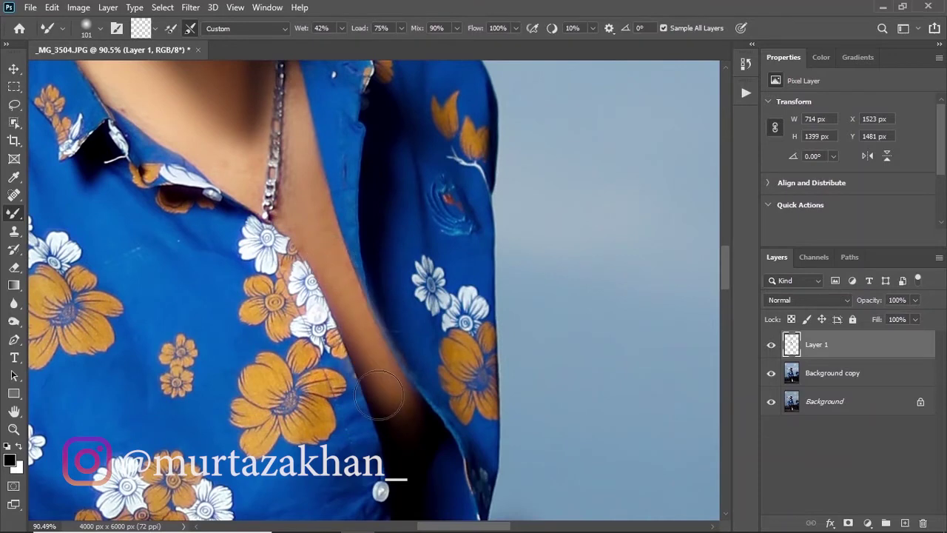
pyautogui.moveTo(185, 473)
pyautogui.mouseDown()
pyautogui.moveTo(329, 311)
pyautogui.moveTo(532, 353)
pyautogui.moveTo(486, 260)
pyautogui.mouseUp()
# Step: Smooth the hairy upper forearm and back of the hand, undoing one stroke
pyautogui.moveTo(346, 133)
pyautogui.mouseDown()
pyautogui.moveTo(396, 159)
pyautogui.moveTo(348, 170)
pyautogui.mouseUp()
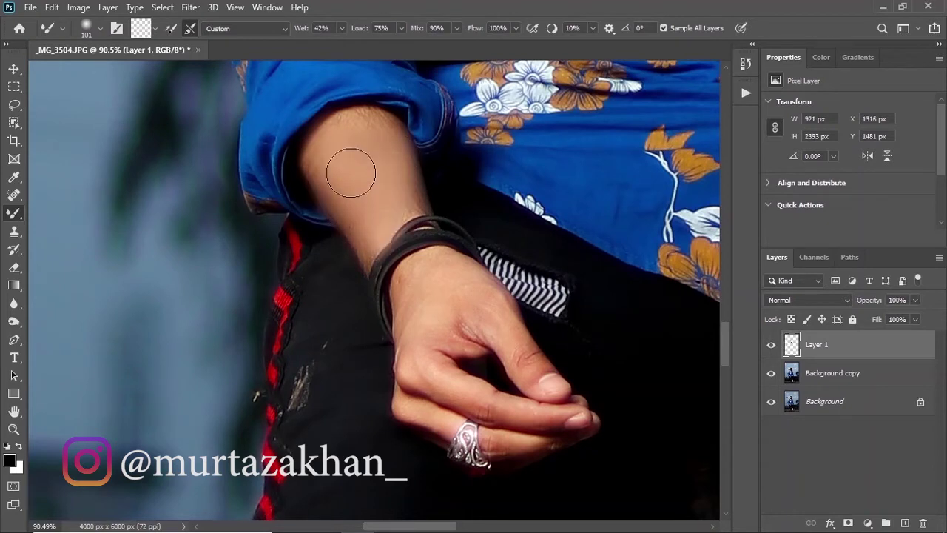
pyautogui.hotkey('ctrl', 'z')
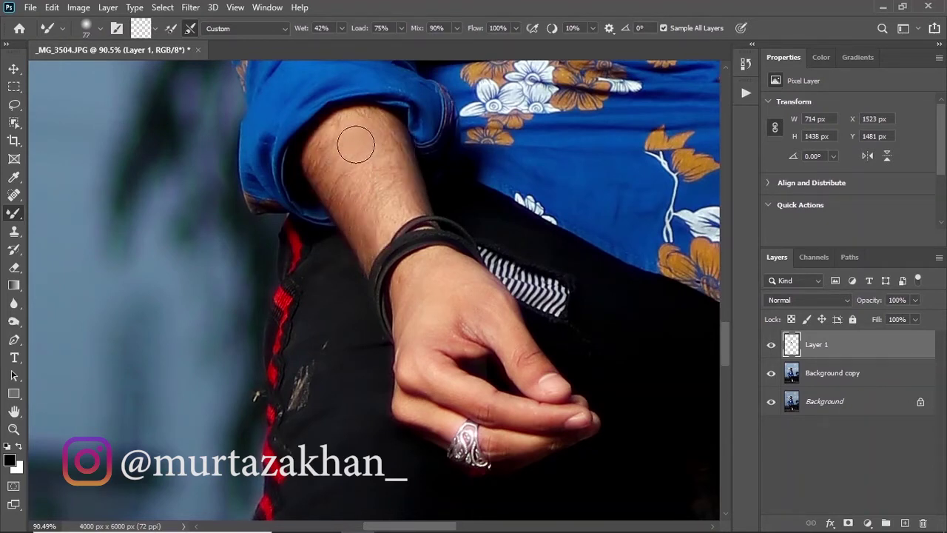
pyautogui.moveTo(355, 143)
pyautogui.mouseDown()
pyautogui.moveTo(329, 185)
pyautogui.moveTo(376, 160)
pyautogui.moveTo(376, 226)
pyautogui.moveTo(395, 173)
pyautogui.moveTo(362, 127)
pyautogui.mouseUp()
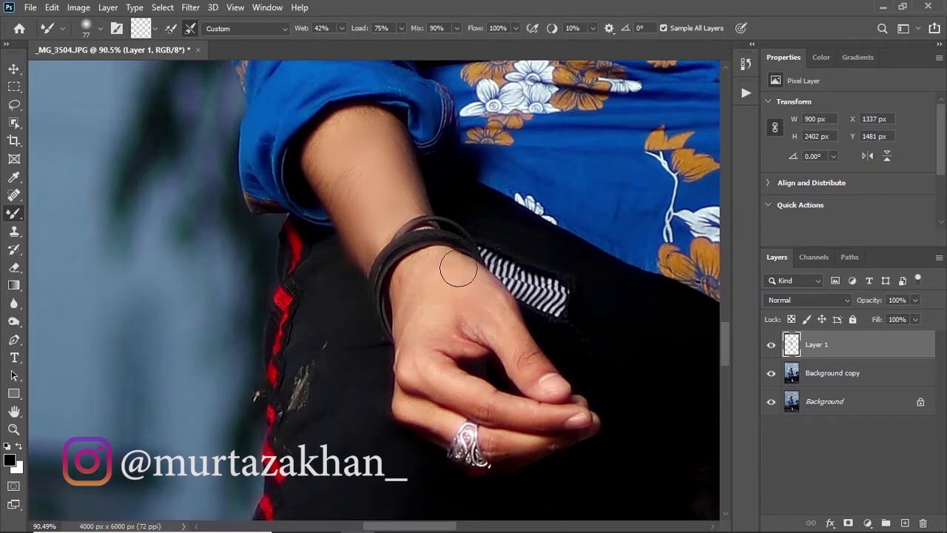
pyautogui.moveTo(418, 289)
pyautogui.mouseDown()
pyautogui.moveTo(414, 403)
pyautogui.moveTo(435, 362)
pyautogui.mouseUp()
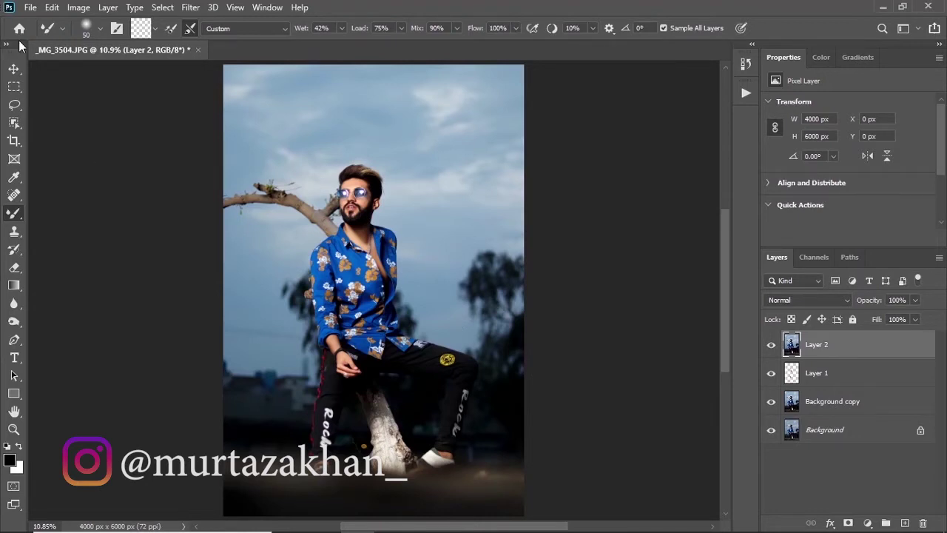
# Step: Open Liquify on the merged layer and zoom in close on the hair
pyautogui.click(192, 7)
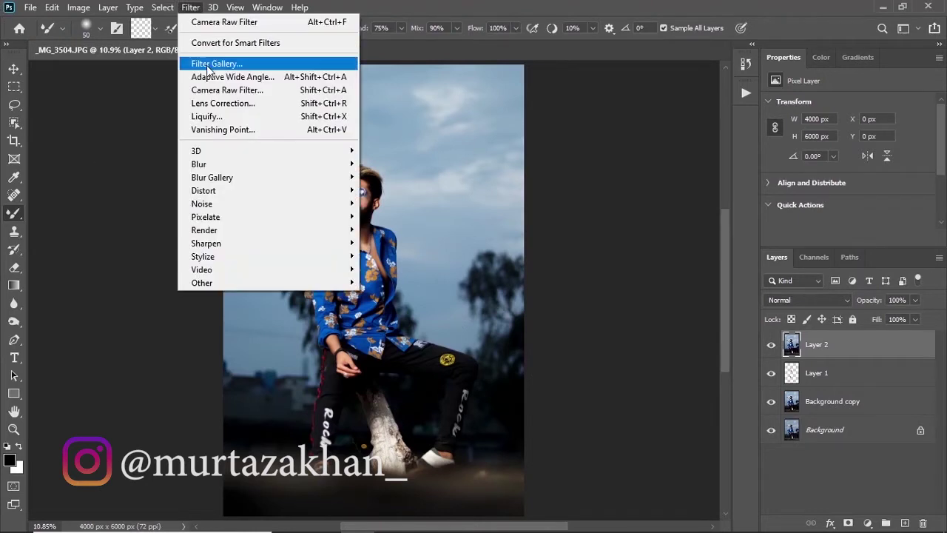
pyautogui.click(211, 116)
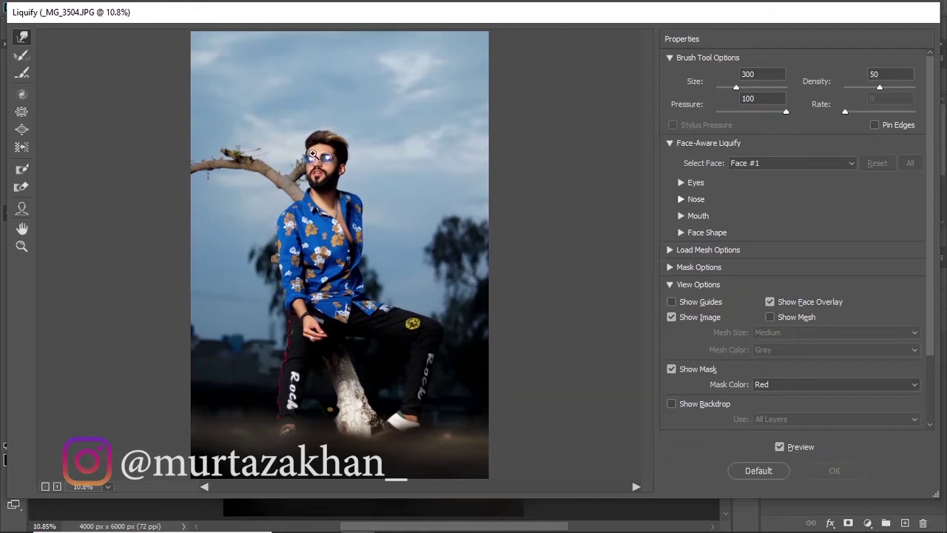
pyautogui.scroll(2, 319, 155)
pyautogui.scroll(2, 313, 153)
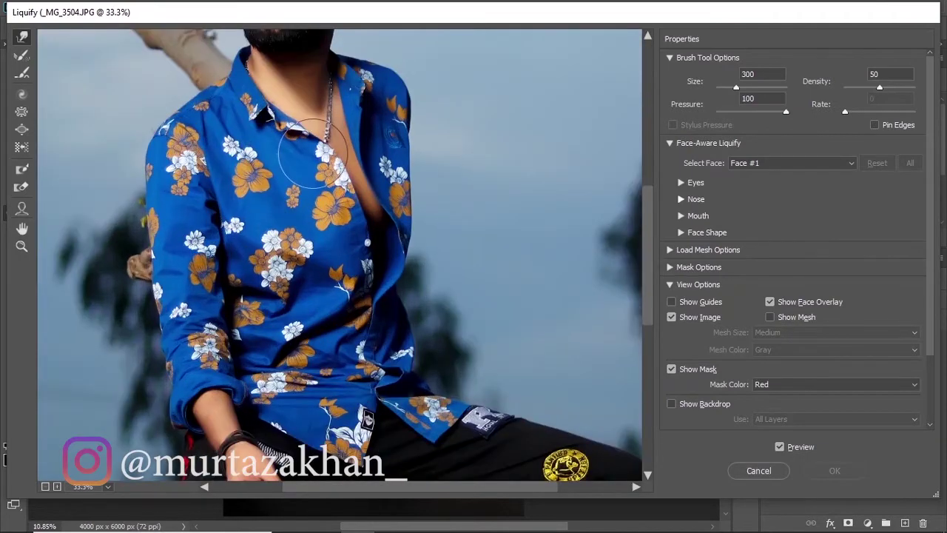
pyautogui.moveTo(312, 153)
pyautogui.mouseDown()
pyautogui.moveTo(348, 237)
pyautogui.moveTo(345, 425)
pyautogui.mouseUp()
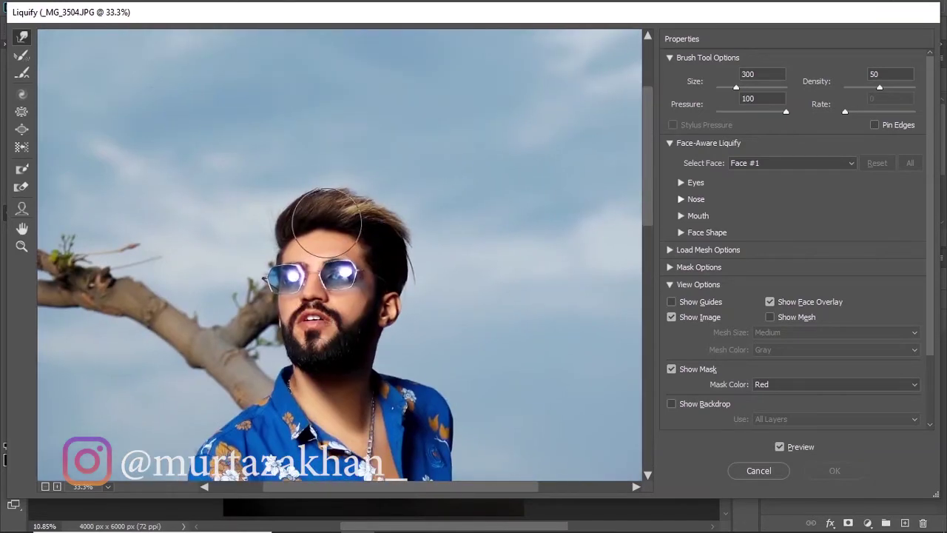
pyautogui.keyDown('ctrl'); pyautogui.click(326, 221); pyautogui.keyUp('ctrl')
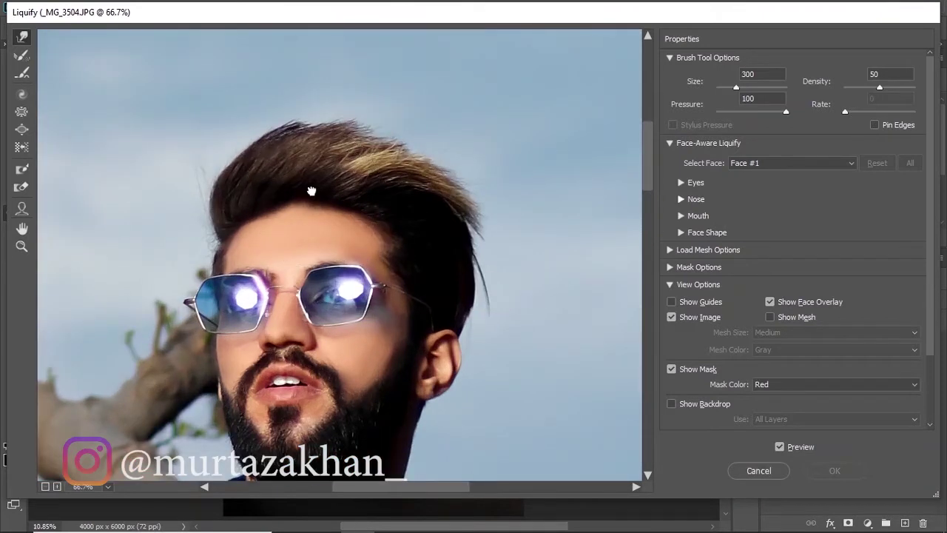
# Step: Push the hair outline and crown upward for volume, undoing the last push
pyautogui.moveTo(311, 191); pyautogui.dragTo(330, 239)
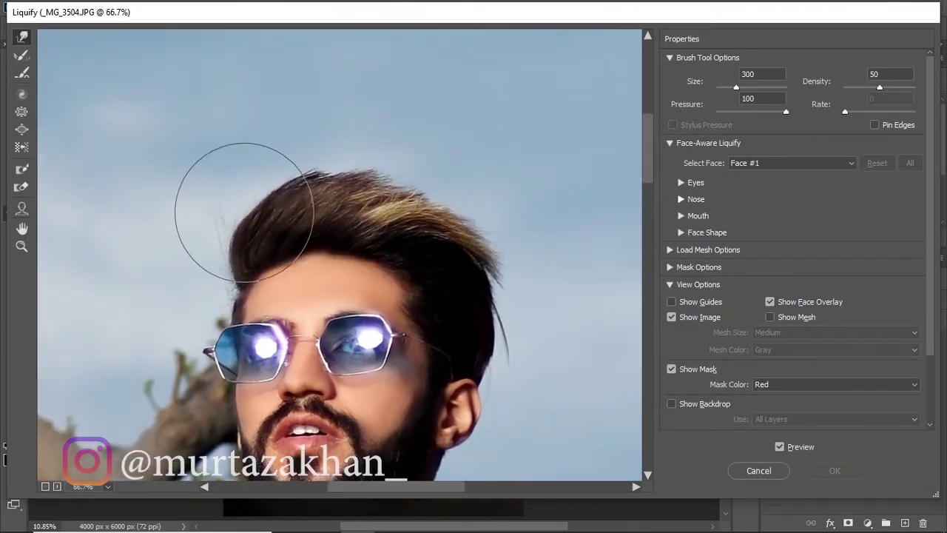
pyautogui.moveTo(253, 220)
pyautogui.mouseDown()
pyautogui.moveTo(236, 185)
pyautogui.moveTo(342, 165)
pyautogui.mouseUp()
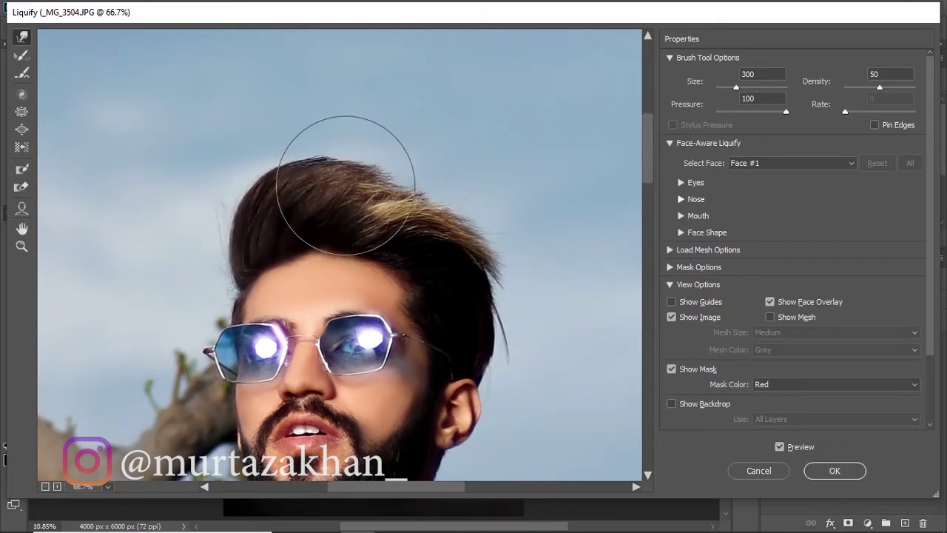
pyautogui.moveTo(388, 230)
pyautogui.mouseDown()
pyautogui.moveTo(384, 209)
pyautogui.moveTo(433, 222)
pyautogui.moveTo(444, 254)
pyautogui.moveTo(469, 274)
pyautogui.moveTo(478, 268)
pyautogui.mouseUp()
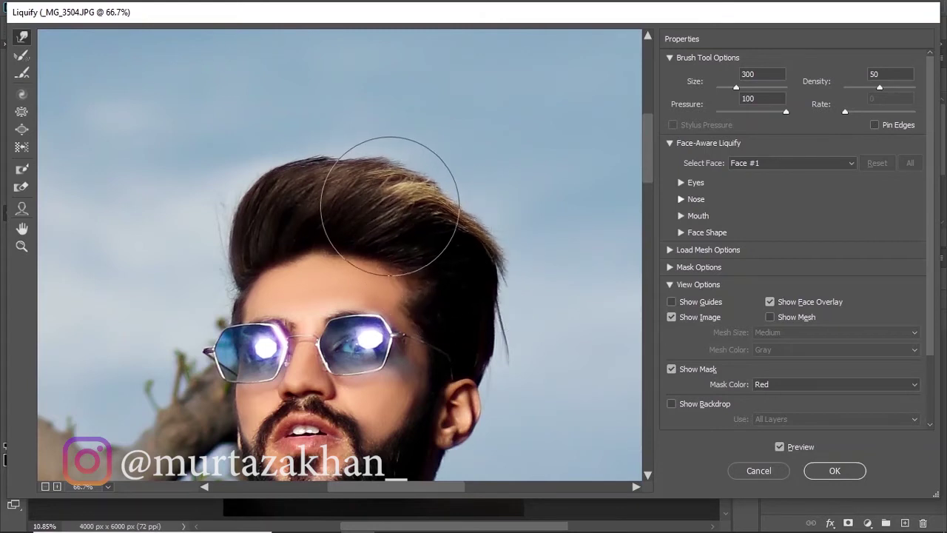
pyautogui.moveTo(389, 205); pyautogui.dragTo(391, 158)
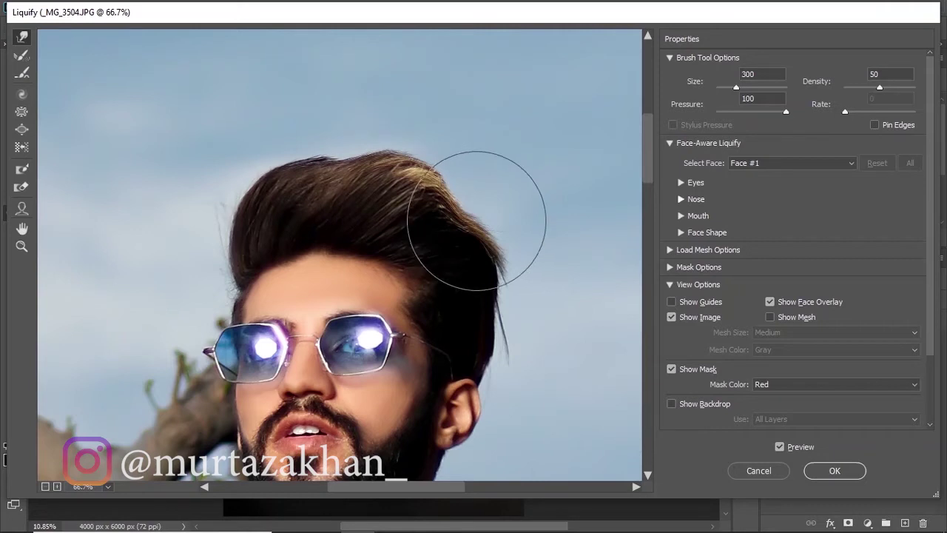
pyautogui.hotkey('ctrl', 'alt', 'z')
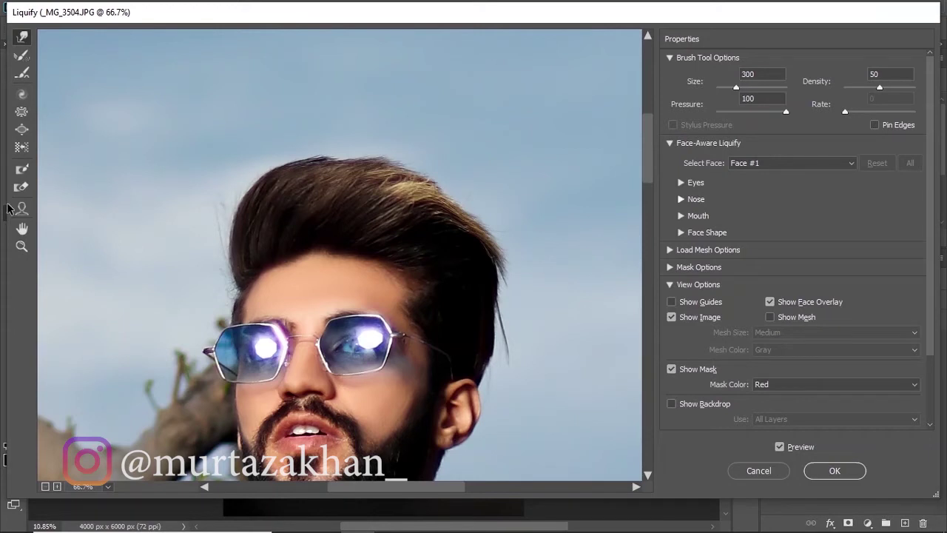
# Step: With Forward Warp, lift the crown, left side and upper right hair edge into the sky
pyautogui.click(21, 209)
pyautogui.press('w')
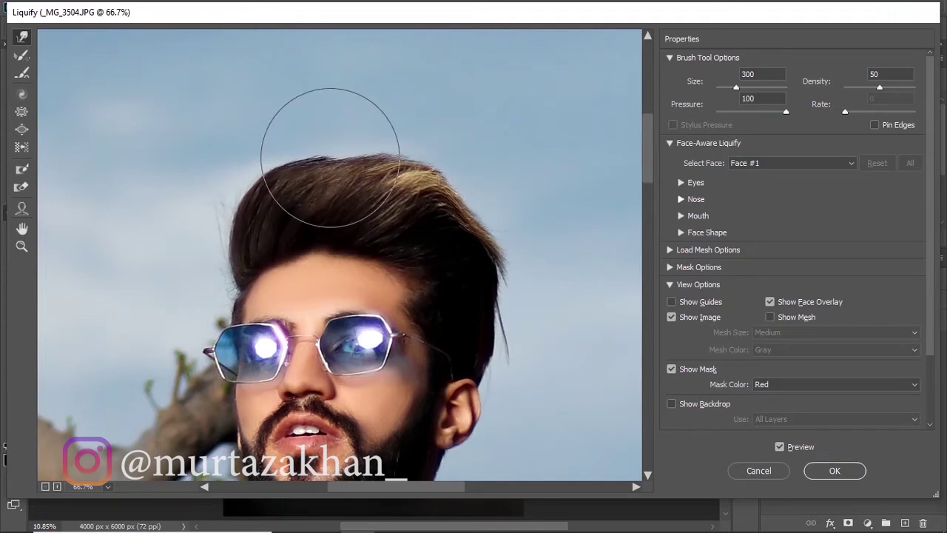
pyautogui.moveTo(318, 161); pyautogui.dragTo(318, 150)
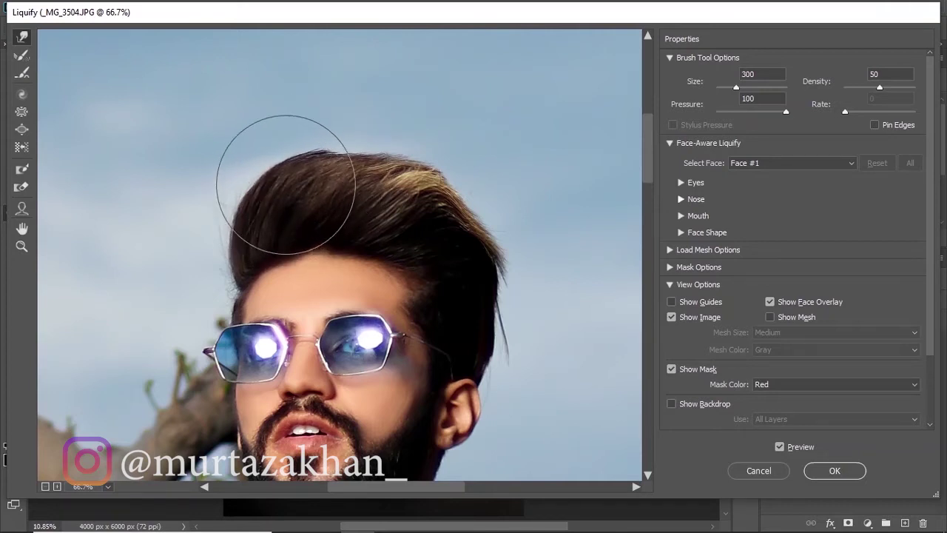
pyautogui.moveTo(324, 179); pyautogui.dragTo(373, 164)
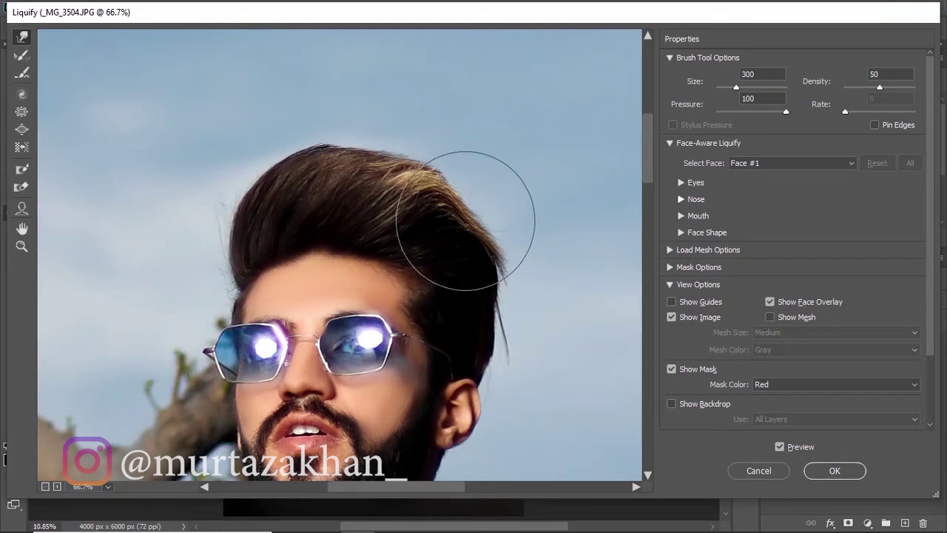
pyautogui.moveTo(465, 221); pyautogui.dragTo(463, 208)
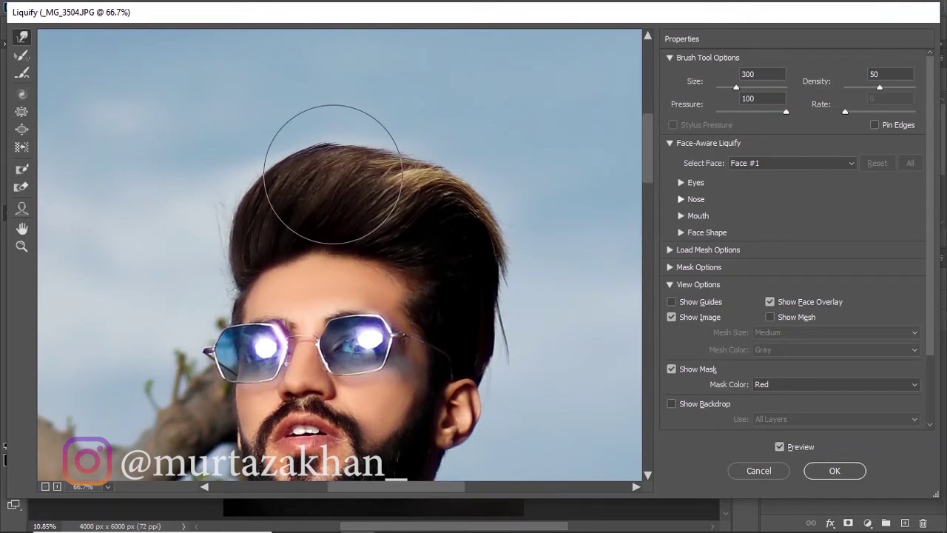
pyautogui.moveTo(333, 174); pyautogui.dragTo(330, 164)
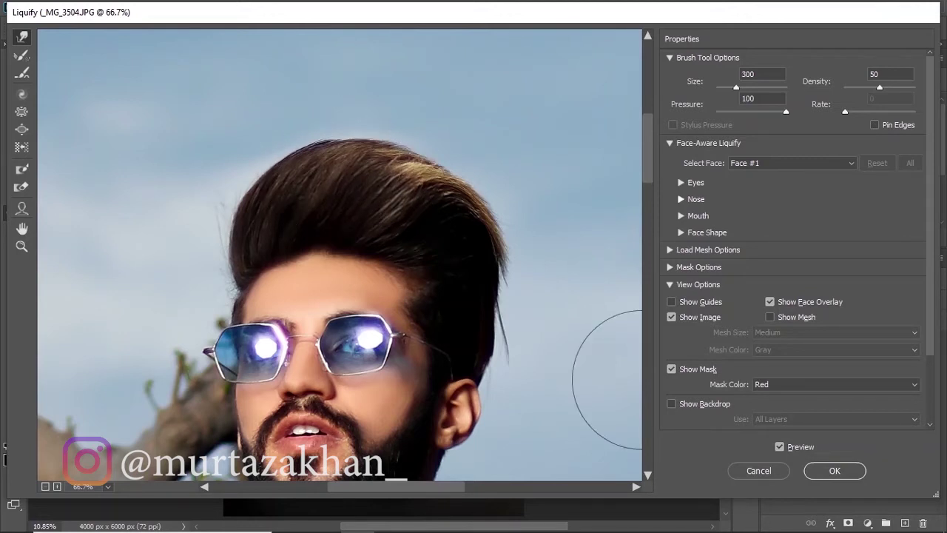
# Step: Apply the Liquify hair reshaping and duplicate Layer 3 as Layer 3 copy
pyautogui.click(803, 472)
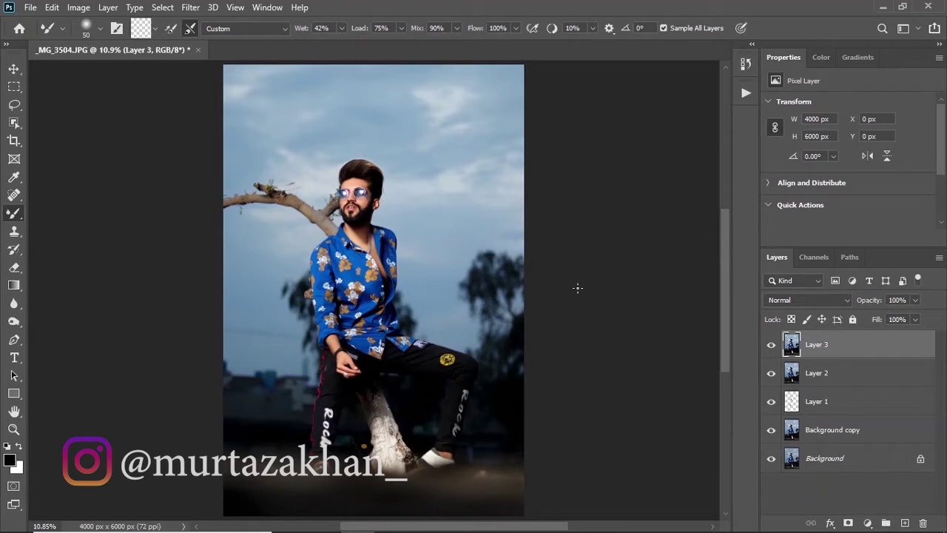
pyautogui.hotkey('ctrl', 'j')
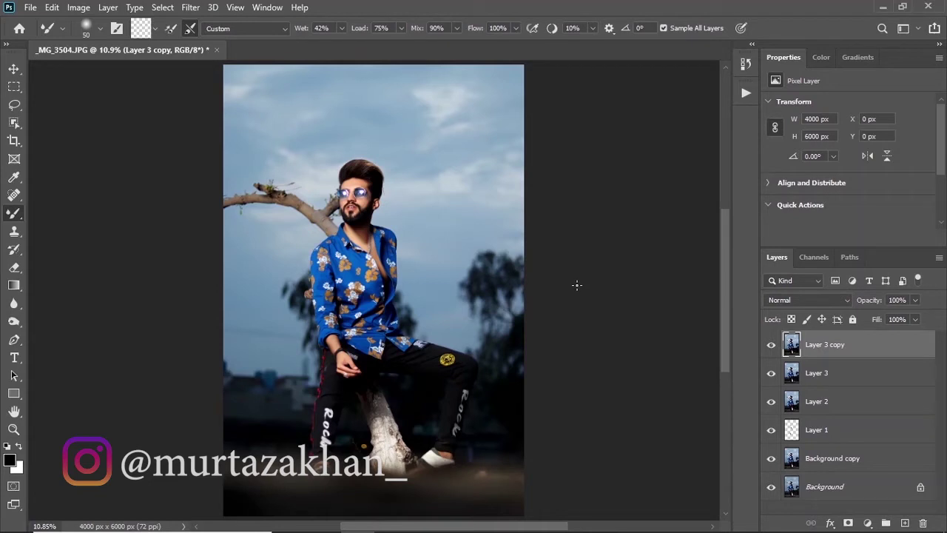
# Step: Apply Gaussian Blur to Layer 3 with a 1-pixel radius
pyautogui.click(871, 371)
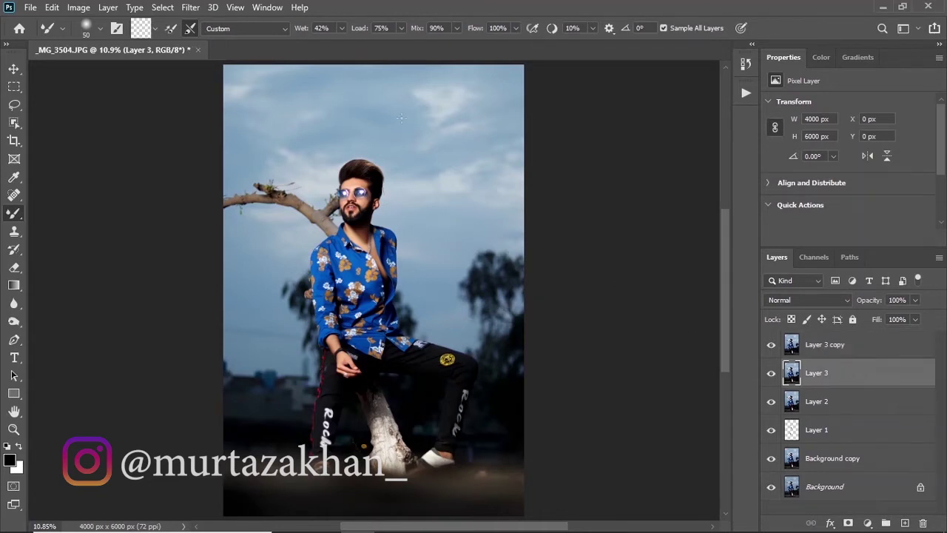
pyautogui.click(190, 7)
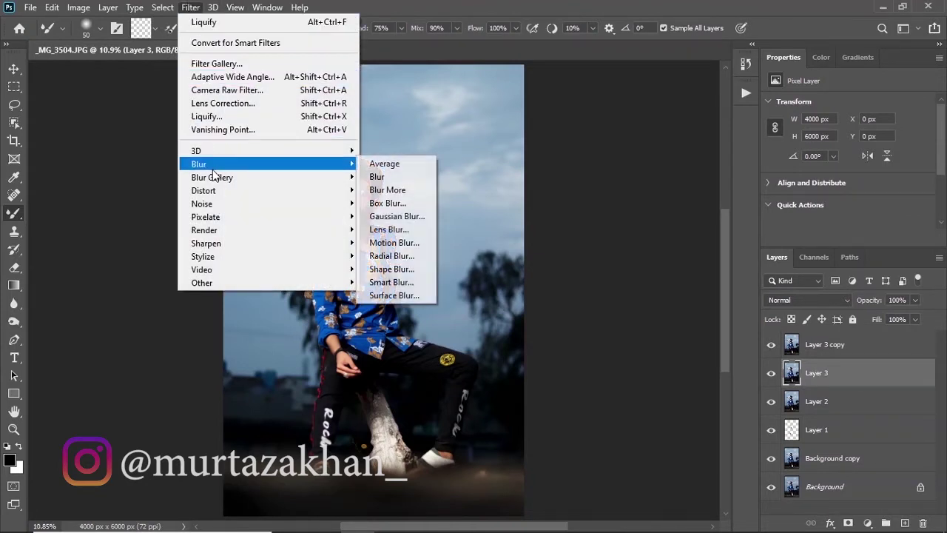
pyautogui.moveTo(198, 163)
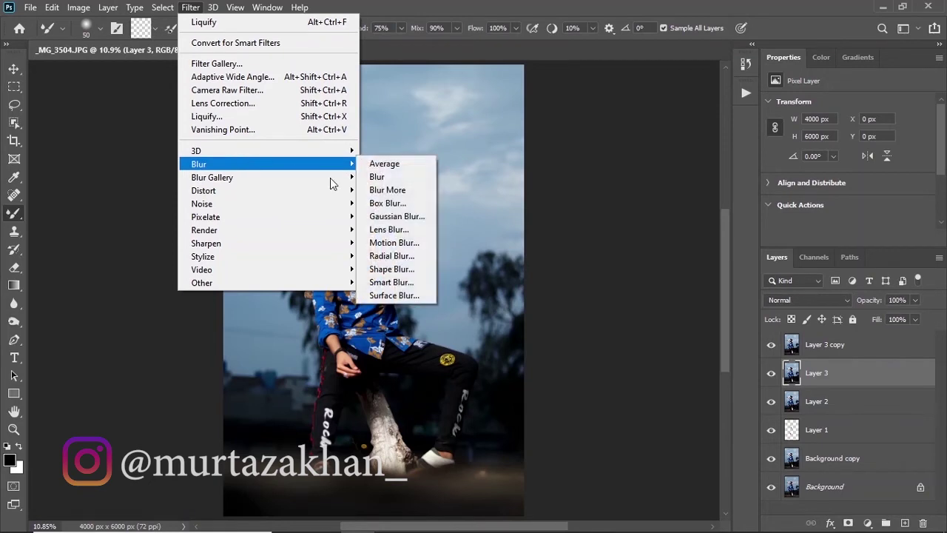
pyautogui.click(408, 214)
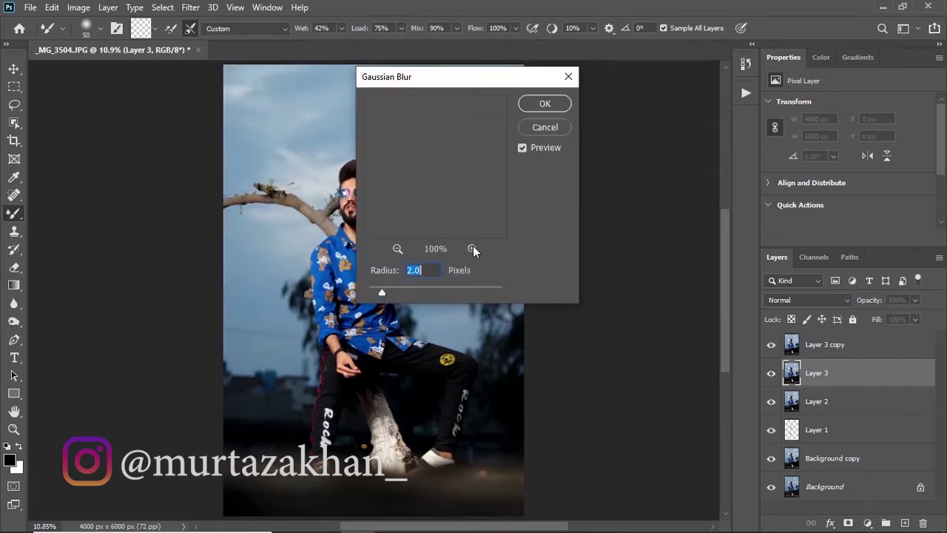
pyautogui.write('1')
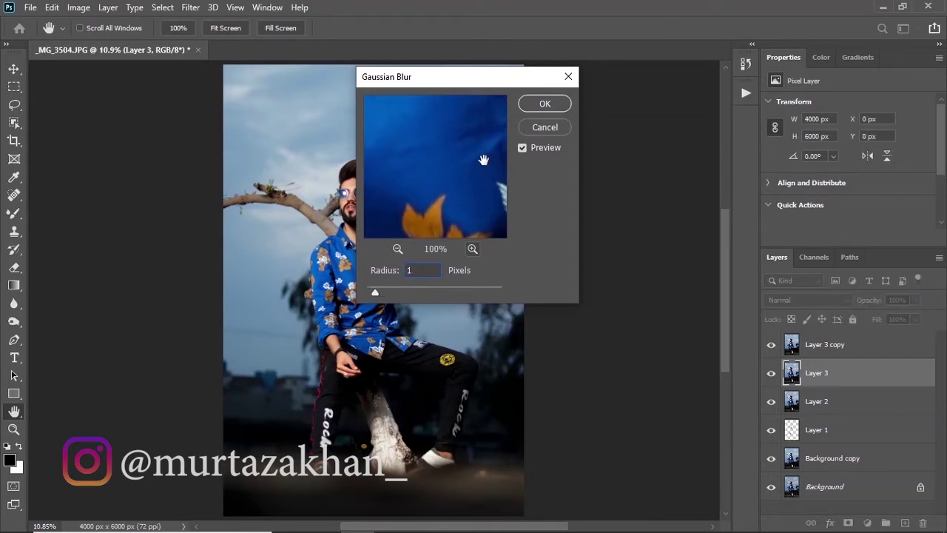
# Step: Check the 1-pixel blur preview on shirt, beard and sunglasses, then confirm it
pyautogui.moveTo(480, 158)
pyautogui.mouseDown()
pyautogui.moveTo(469, 205)
pyautogui.moveTo(473, 186)
pyautogui.moveTo(479, 248)
pyautogui.mouseUp()
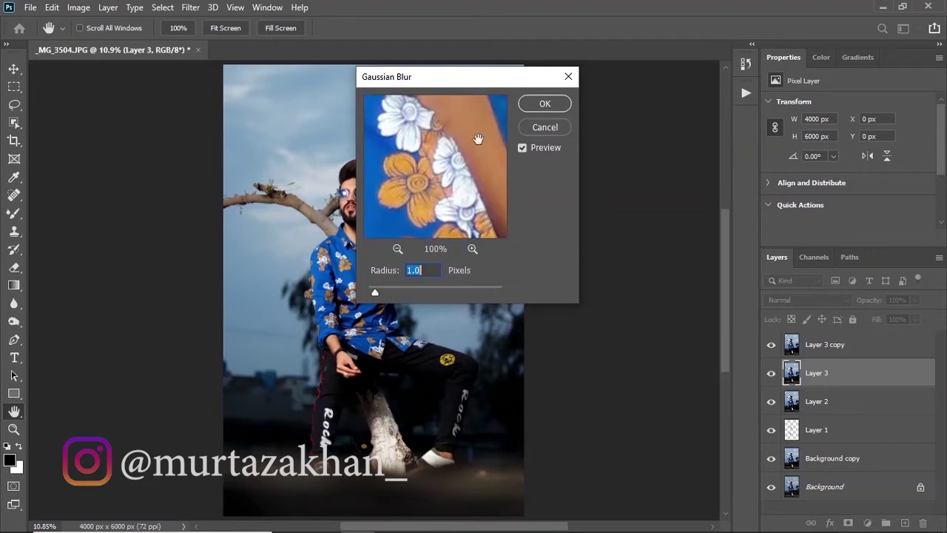
pyautogui.moveTo(478, 139); pyautogui.dragTo(440, 213)
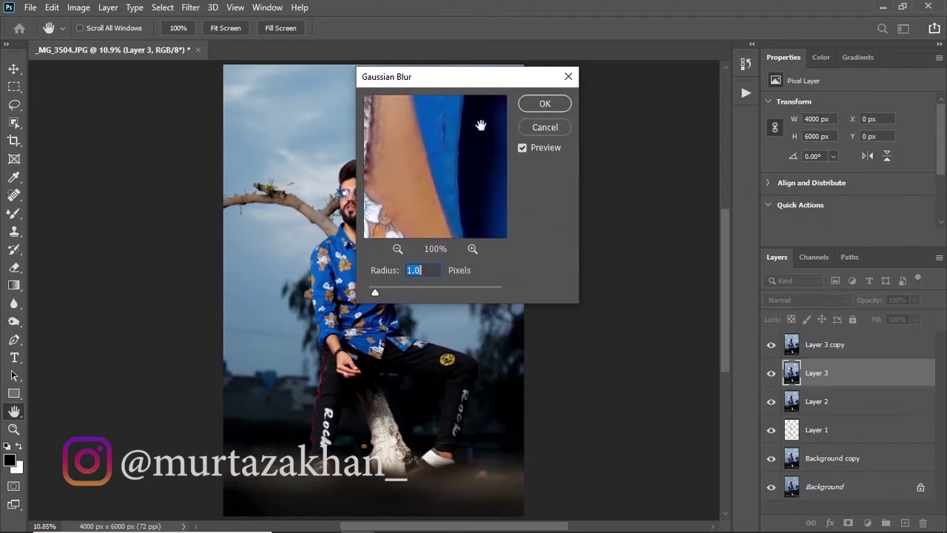
pyautogui.moveTo(443, 114); pyautogui.dragTo(484, 194)
pyautogui.moveTo(386, 108); pyautogui.dragTo(459, 222)
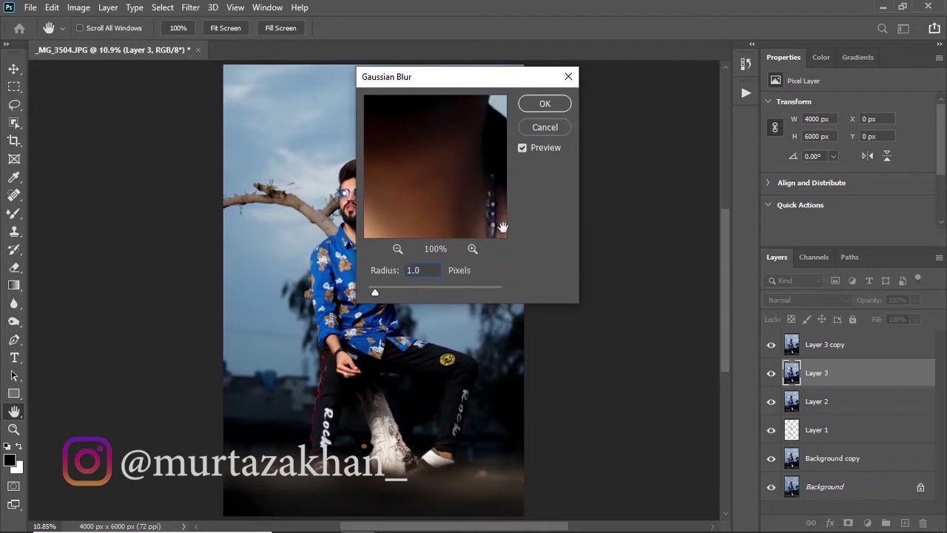
pyautogui.moveTo(441, 158)
pyautogui.mouseDown()
pyautogui.moveTo(434, 126)
pyautogui.moveTo(474, 207)
pyautogui.mouseUp()
pyautogui.moveTo(432, 123); pyautogui.dragTo(435, 163)
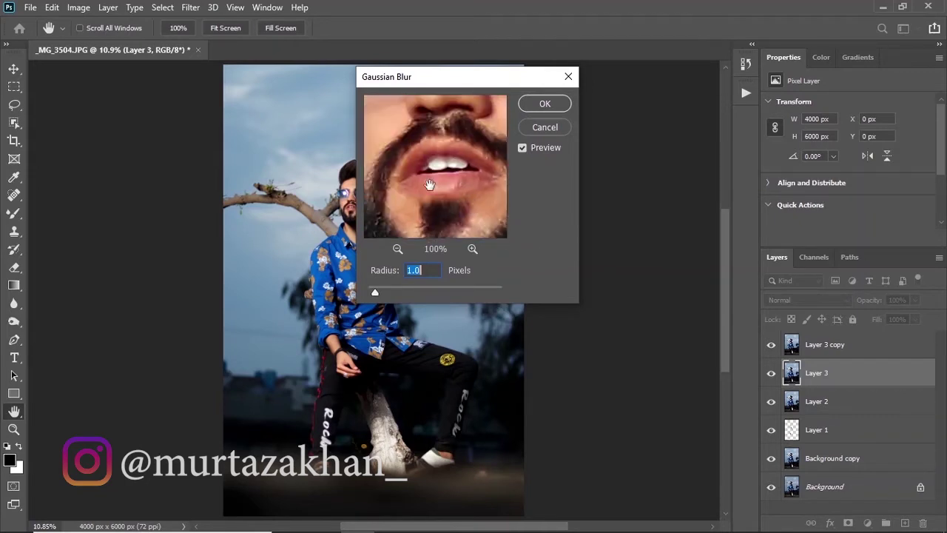
pyautogui.click(397, 249)
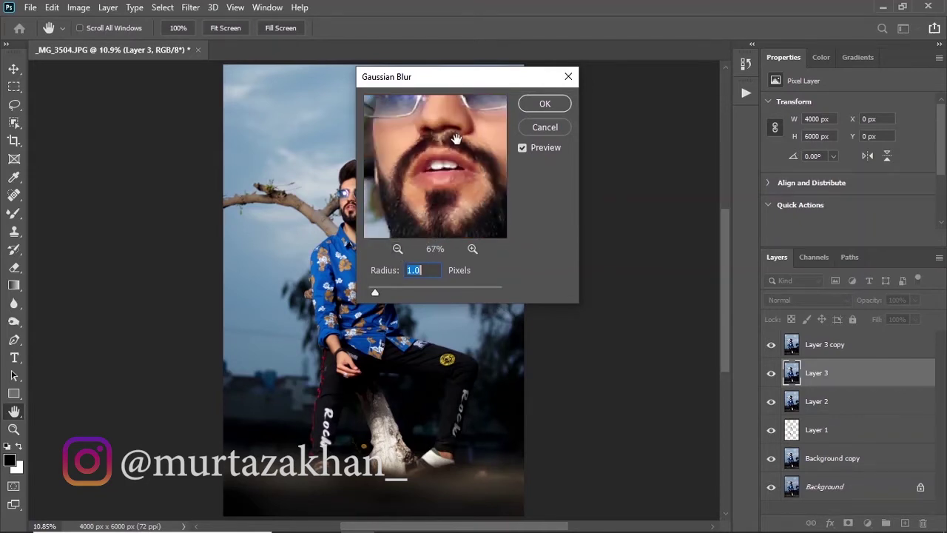
pyautogui.moveTo(437, 122); pyautogui.dragTo(441, 162)
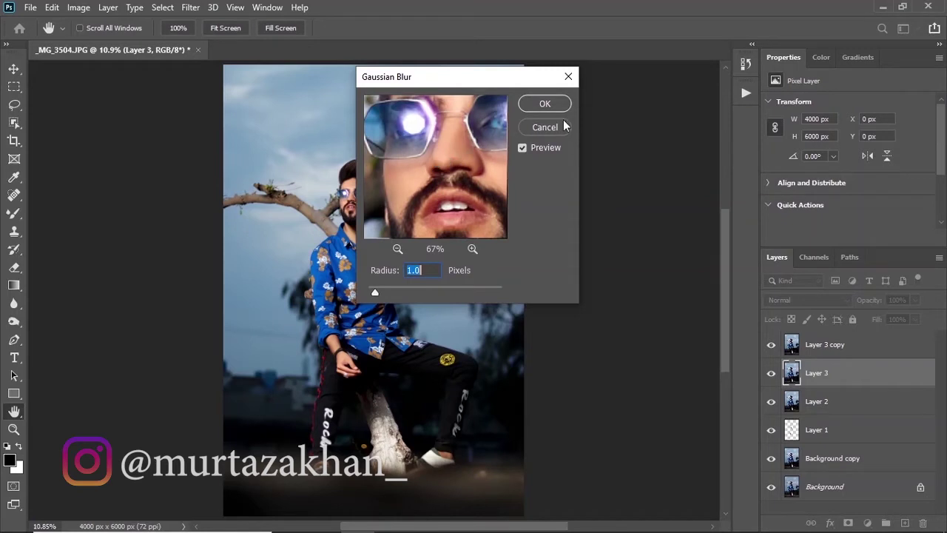
pyautogui.moveTo(463, 107)
pyautogui.mouseDown()
pyautogui.moveTo(442, 130)
pyautogui.moveTo(451, 156)
pyautogui.mouseUp()
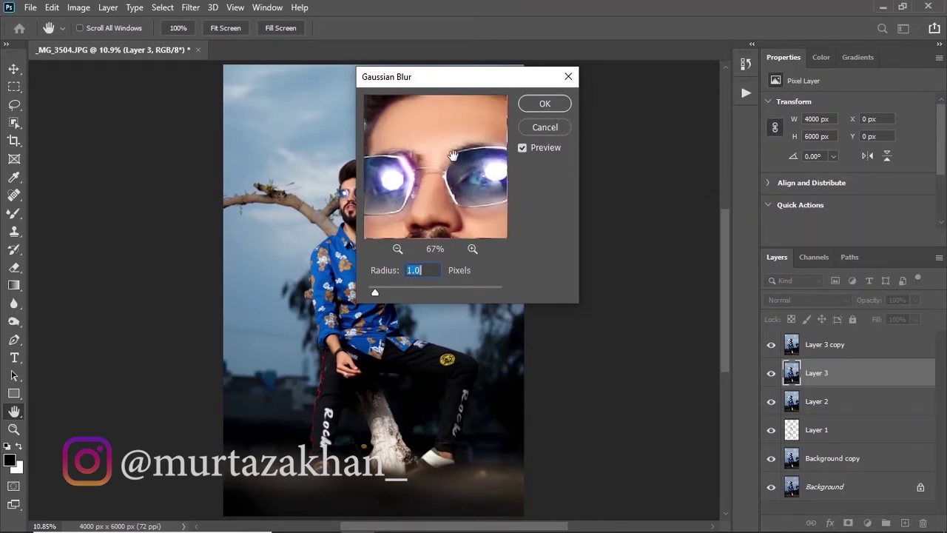
pyautogui.click(545, 104)
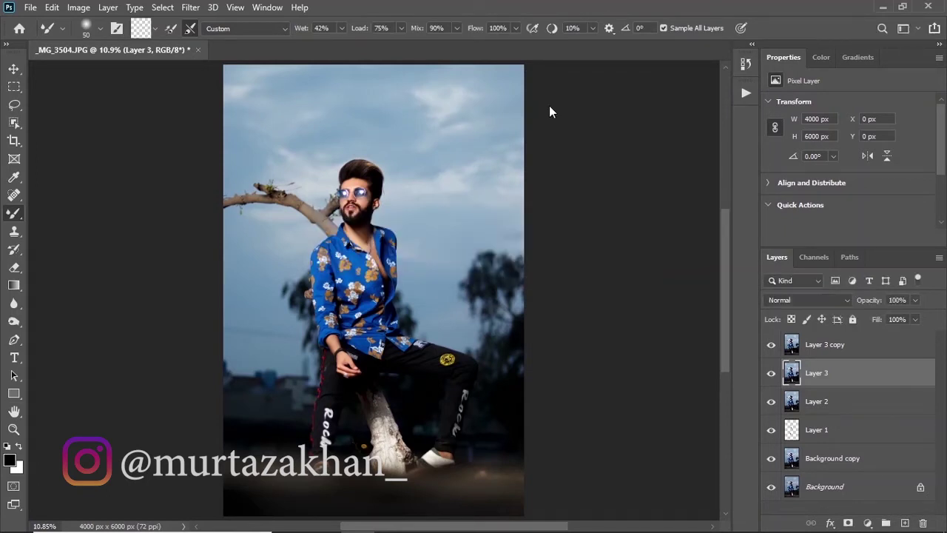
# Step: Apply a 2.0-pixel High Pass filter to Layer 3 copy, turning it flat grey
pyautogui.click(839, 350)
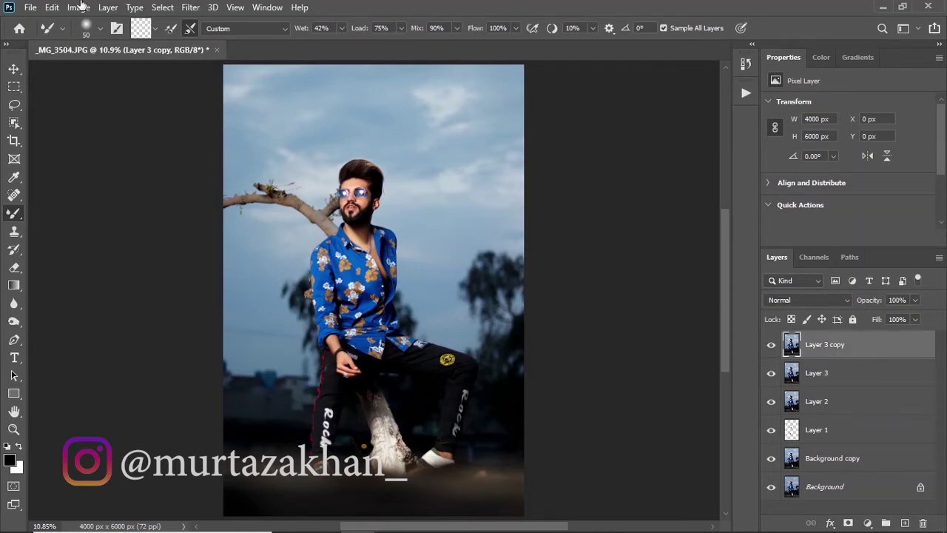
pyautogui.click(191, 7)
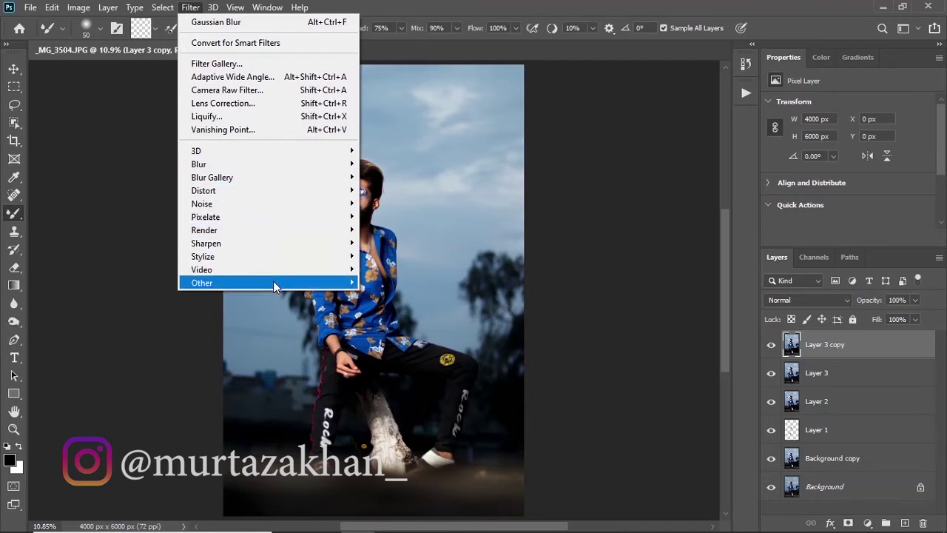
pyautogui.moveTo(267, 283)
pyautogui.click(380, 296)
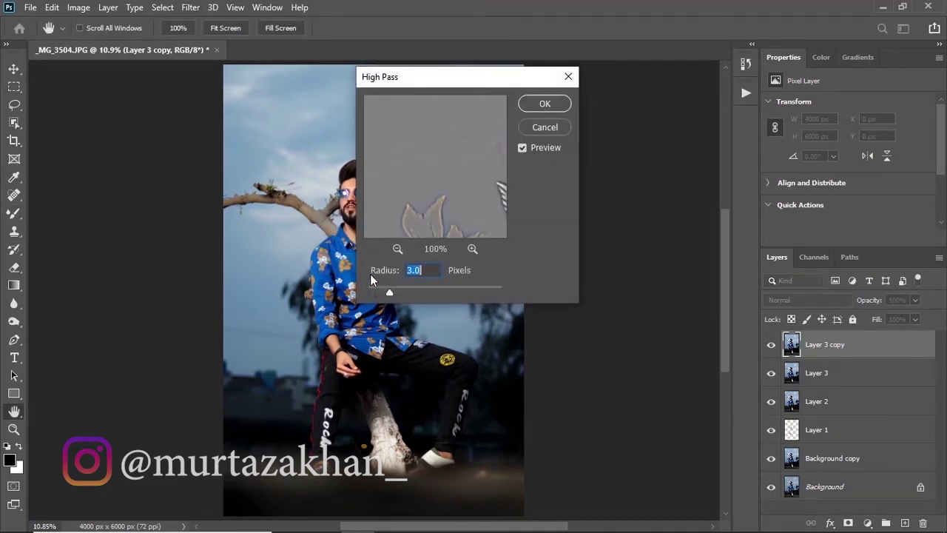
pyautogui.write('2')
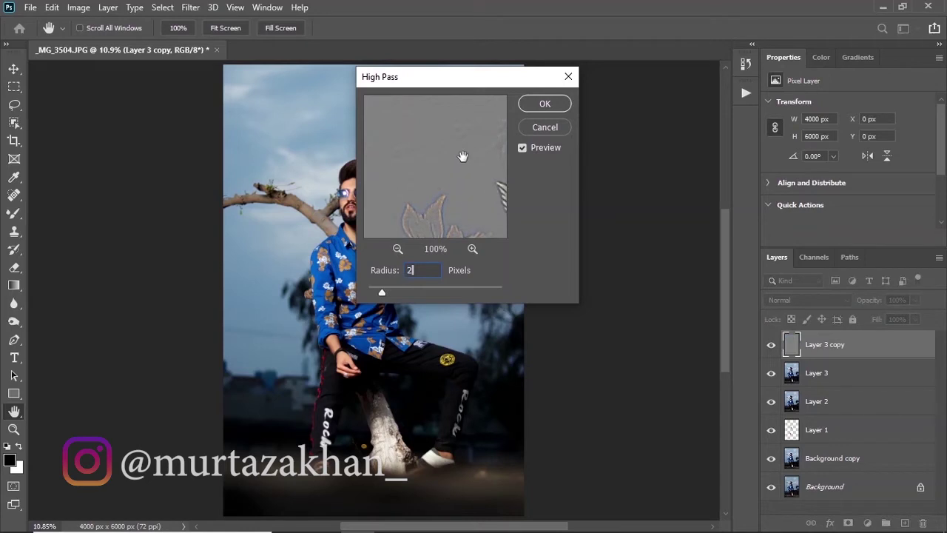
pyautogui.moveTo(464, 154); pyautogui.dragTo(482, 222)
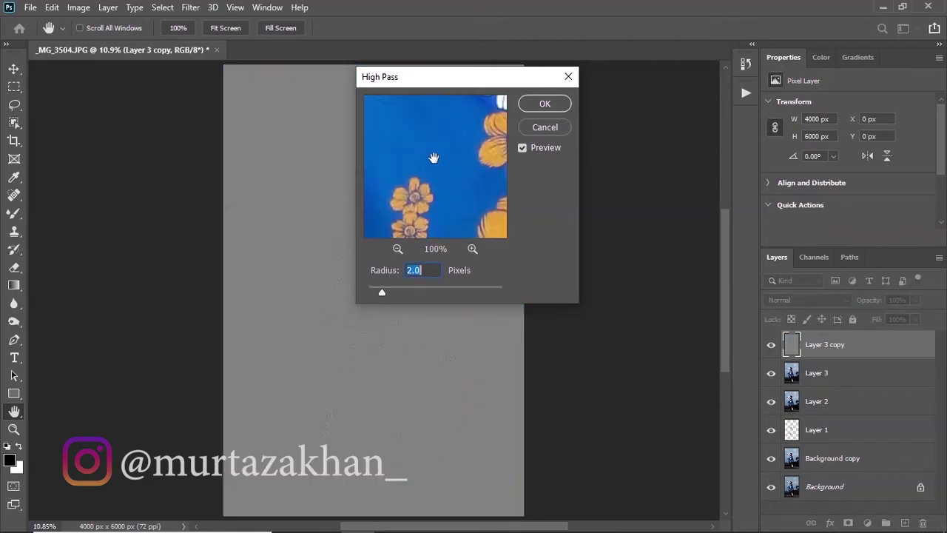
pyautogui.moveTo(433, 155); pyautogui.dragTo(478, 201)
pyautogui.click(295, 201)
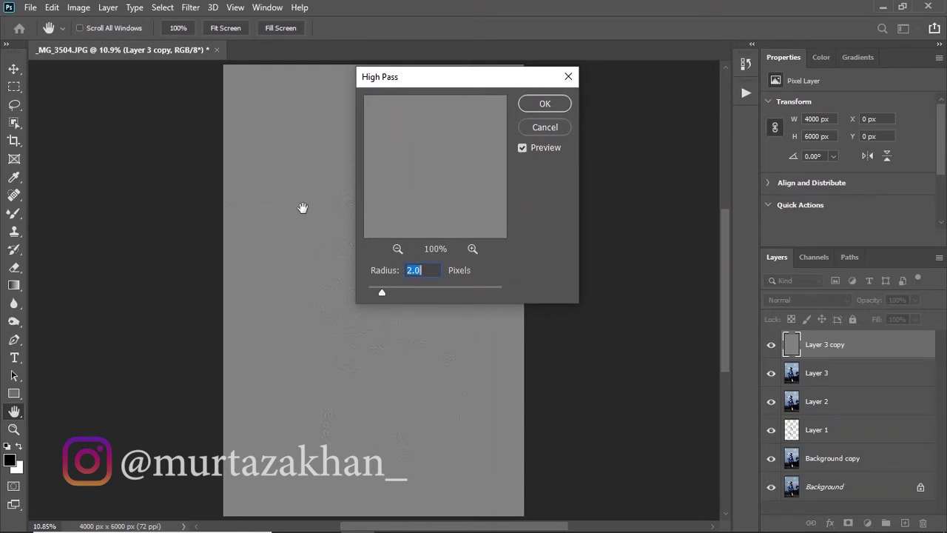
pyautogui.moveTo(321, 199)
pyautogui.mouseDown()
pyautogui.moveTo(265, 214)
pyautogui.moveTo(270, 178)
pyautogui.mouseUp()
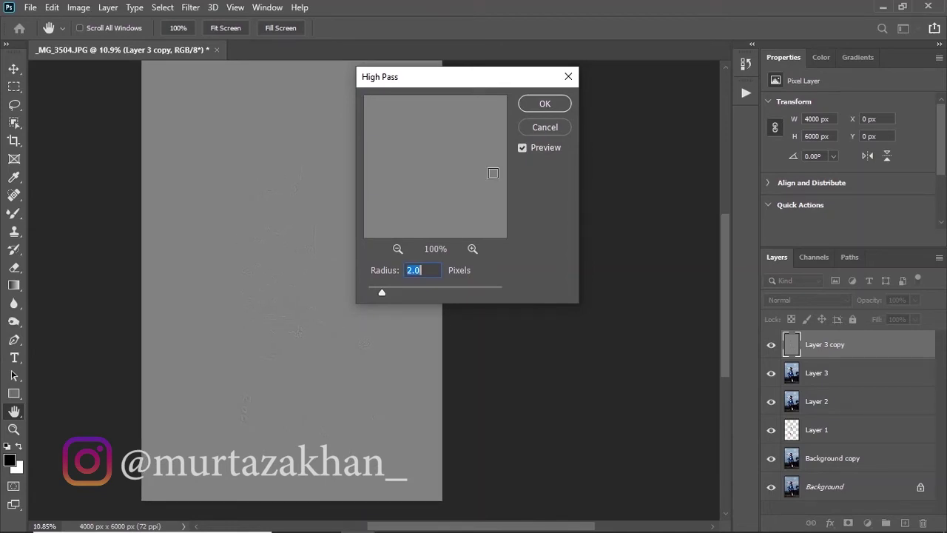
pyautogui.click(548, 104)
pyautogui.press('b')
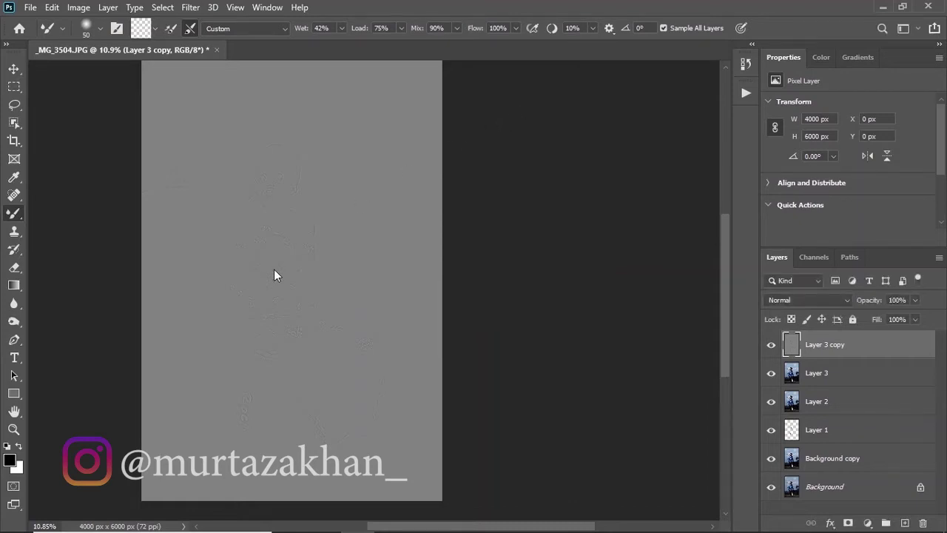
# Step: Blend Layer 3 copy in Linear Light after trying Overlay, then duplicate it as Layer 3 copy 2
pyautogui.moveTo(273, 269); pyautogui.dragTo(397, 281)
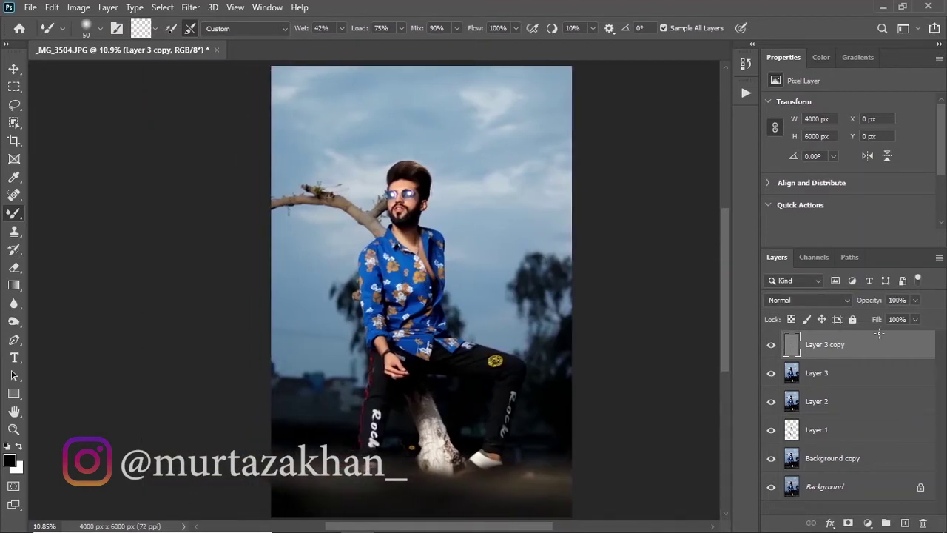
pyautogui.click(810, 301)
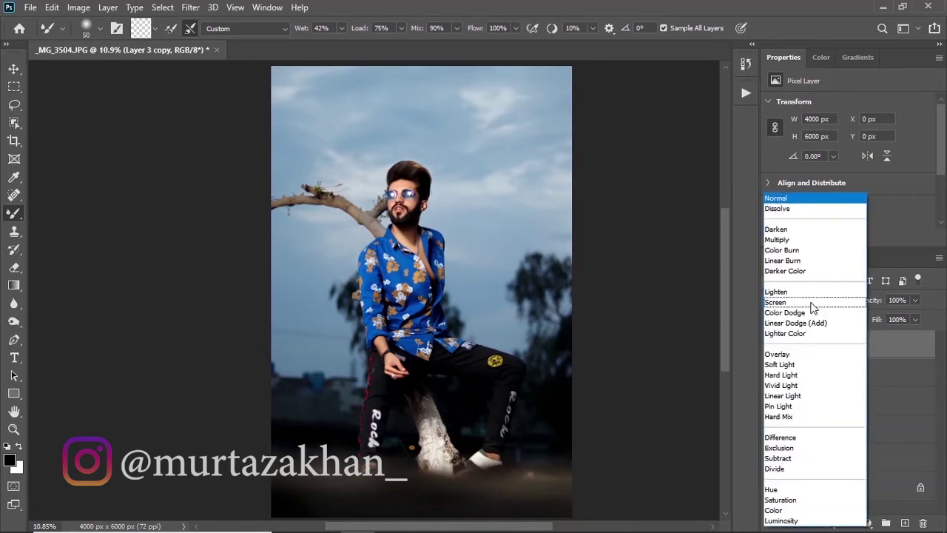
pyautogui.click(790, 358)
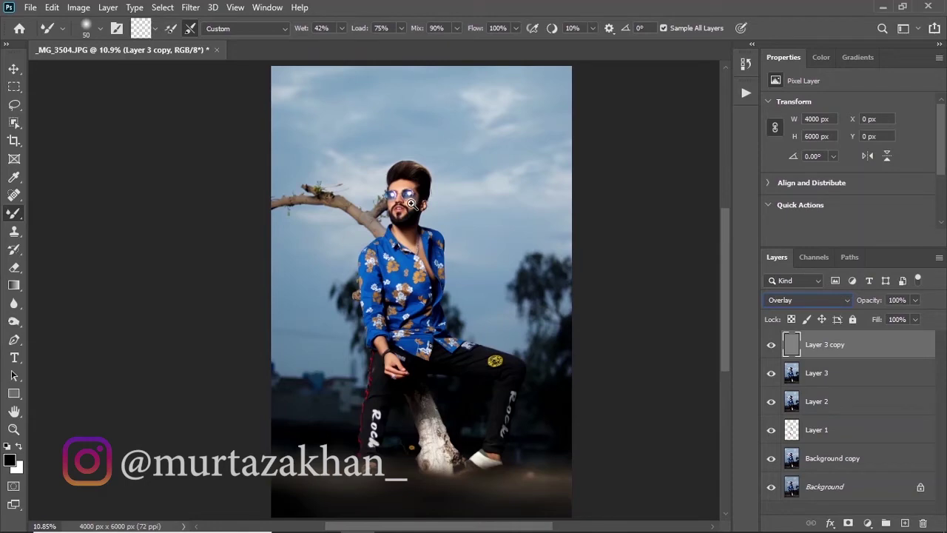
pyautogui.moveTo(410, 205)
pyautogui.mouseDown()
pyautogui.moveTo(506, 273)
pyautogui.moveTo(465, 253)
pyautogui.mouseUp()
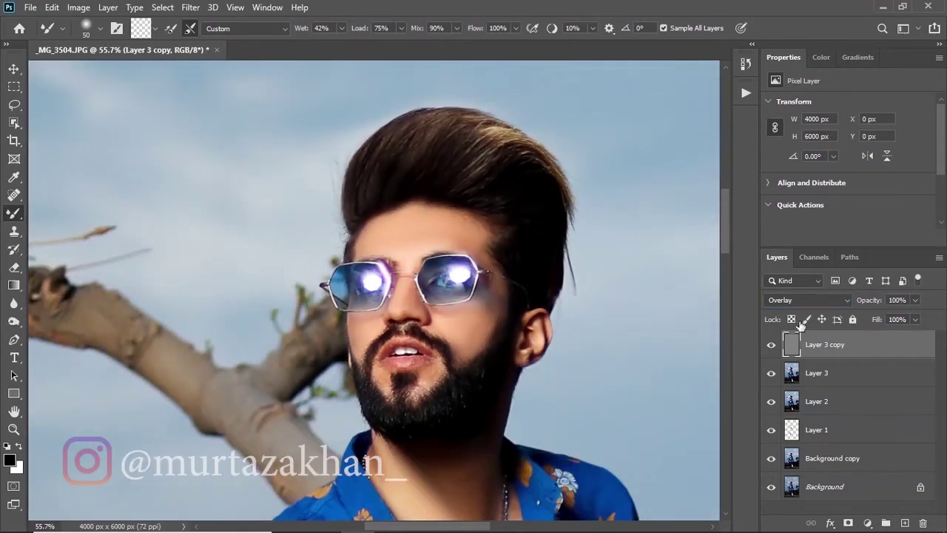
pyautogui.click(799, 302)
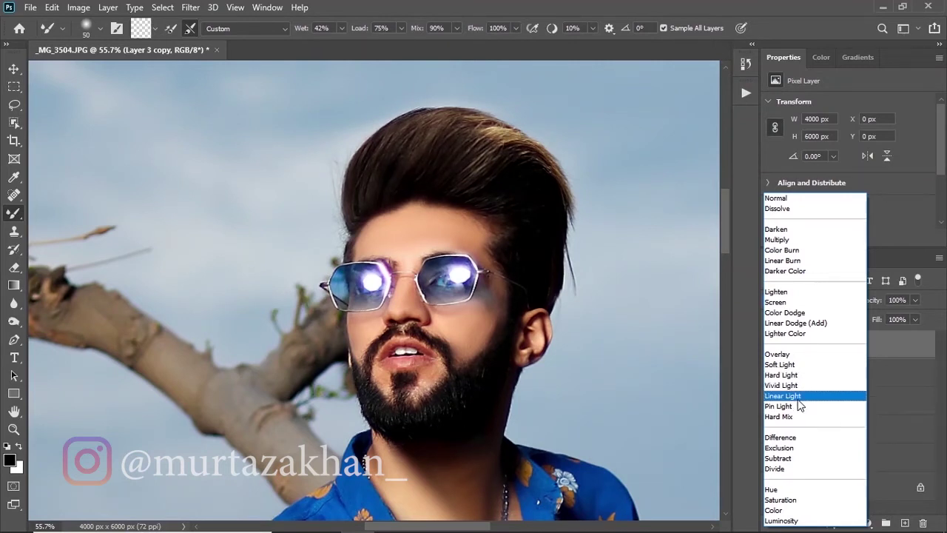
pyautogui.click(797, 398)
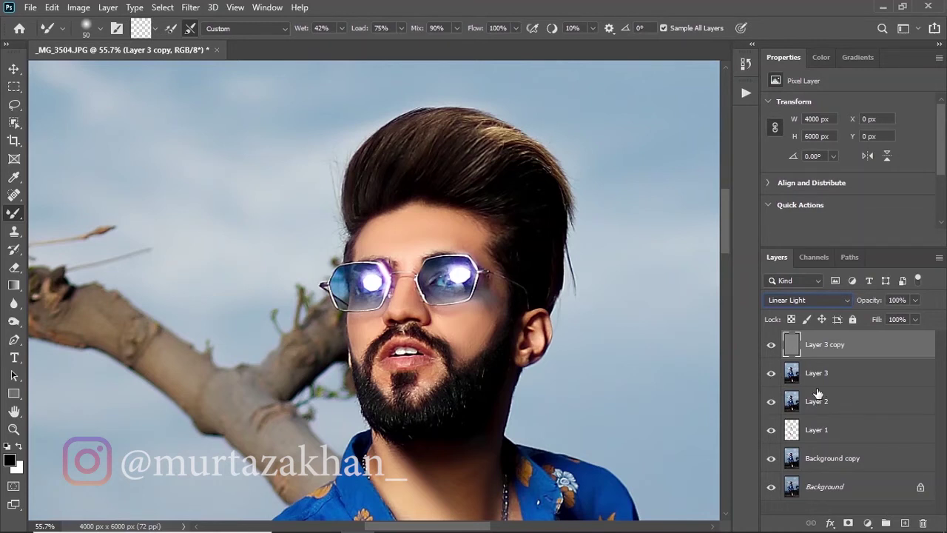
pyautogui.hotkey('ctrl', 'j')
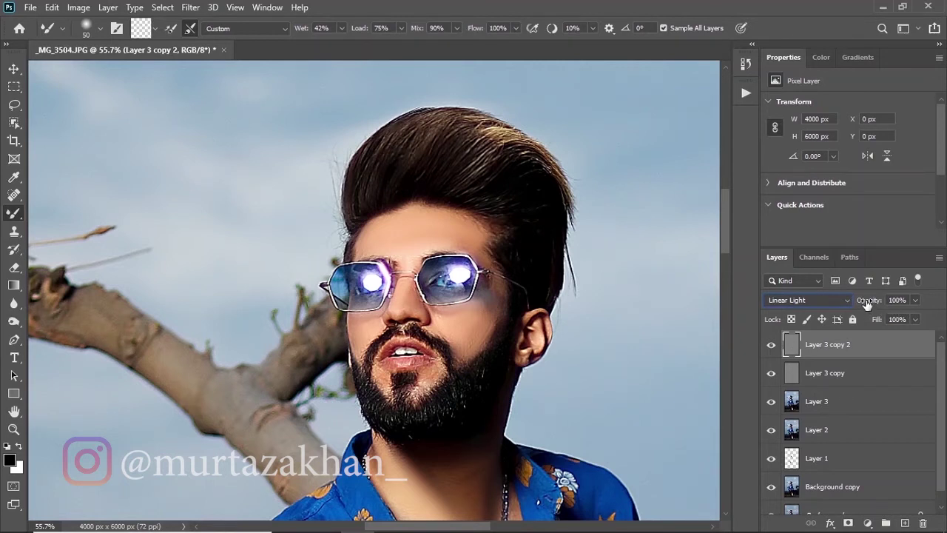
# Step: Lower Layer 3 copy 2's opacity to 25% and reduce Layer 1's opacity to 83%
pyautogui.moveTo(867, 304); pyautogui.dragTo(848, 302)
pyautogui.moveTo(869, 303)
pyautogui.mouseDown()
pyautogui.moveTo(831, 303)
pyautogui.moveTo(872, 299)
pyautogui.mouseUp()
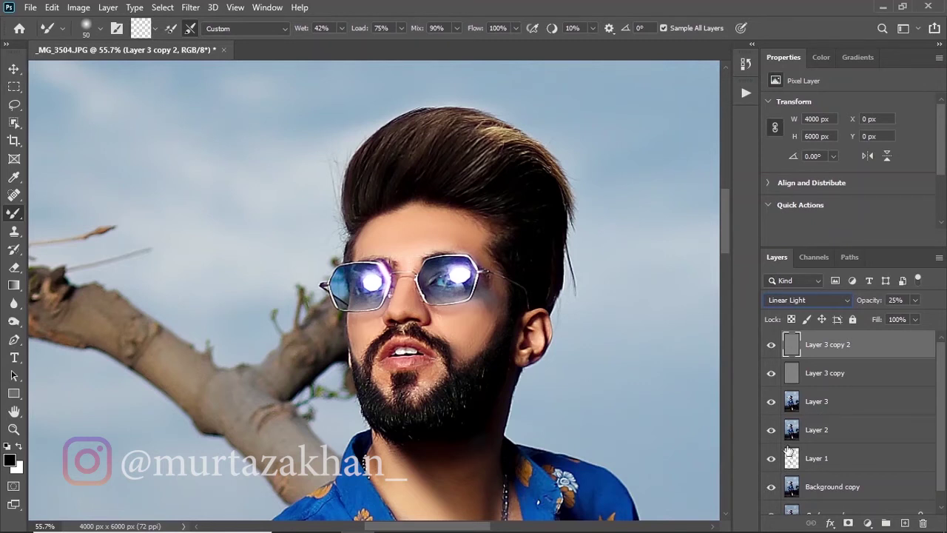
pyautogui.click(817, 460)
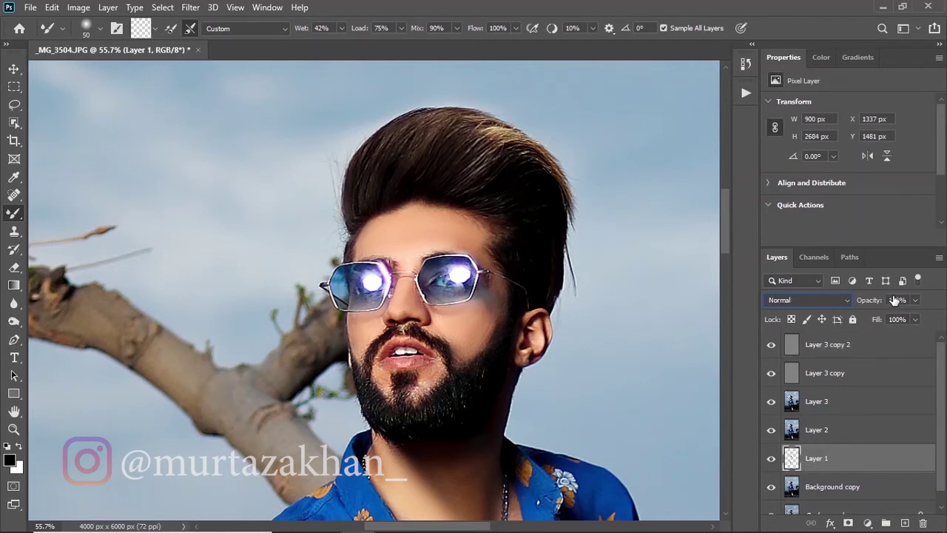
pyautogui.moveTo(883, 300); pyautogui.dragTo(862, 299)
pyautogui.click(826, 343)
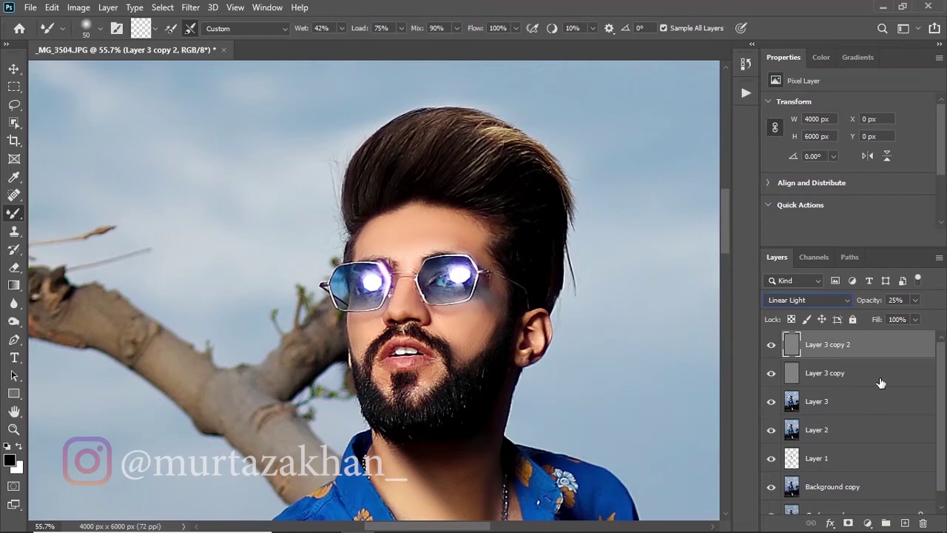
# Step: Toggle Layer 3 copy 2's visibility to compare, leaving it switched on
pyautogui.rightClick(824, 348)
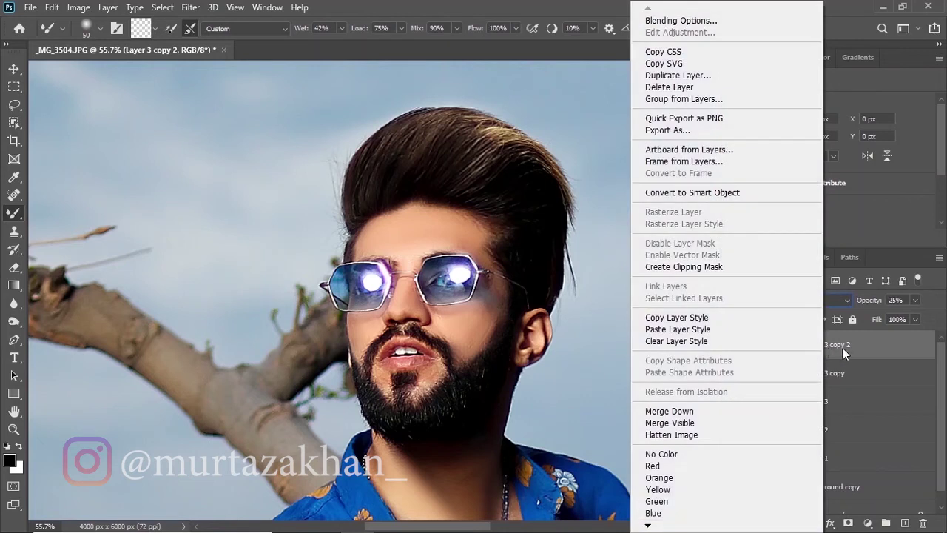
pyautogui.click(851, 351)
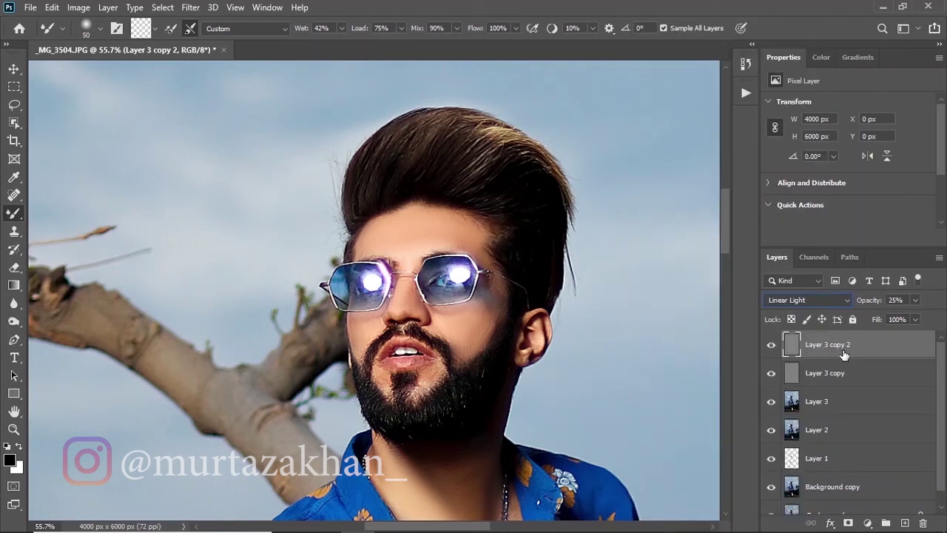
pyautogui.click(772, 347)
pyautogui.click(772, 348)
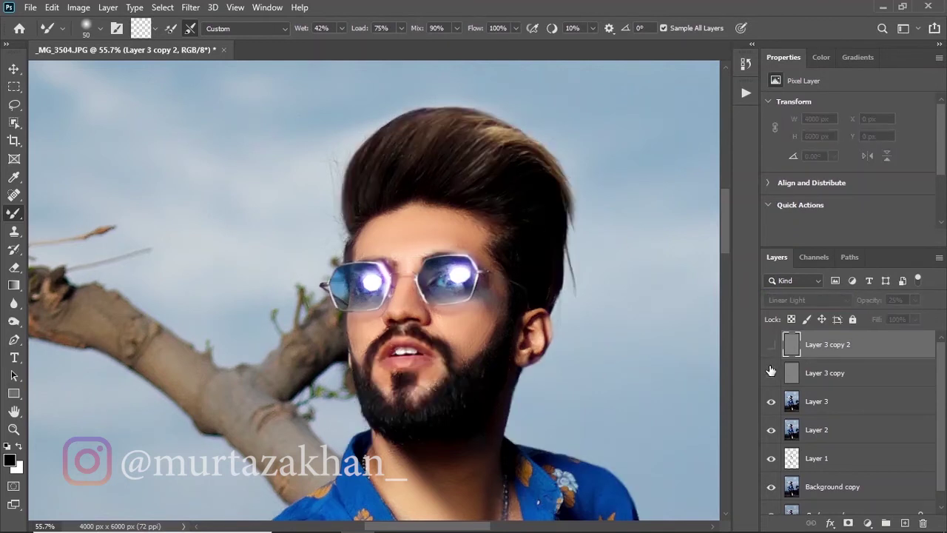
pyautogui.click(772, 345)
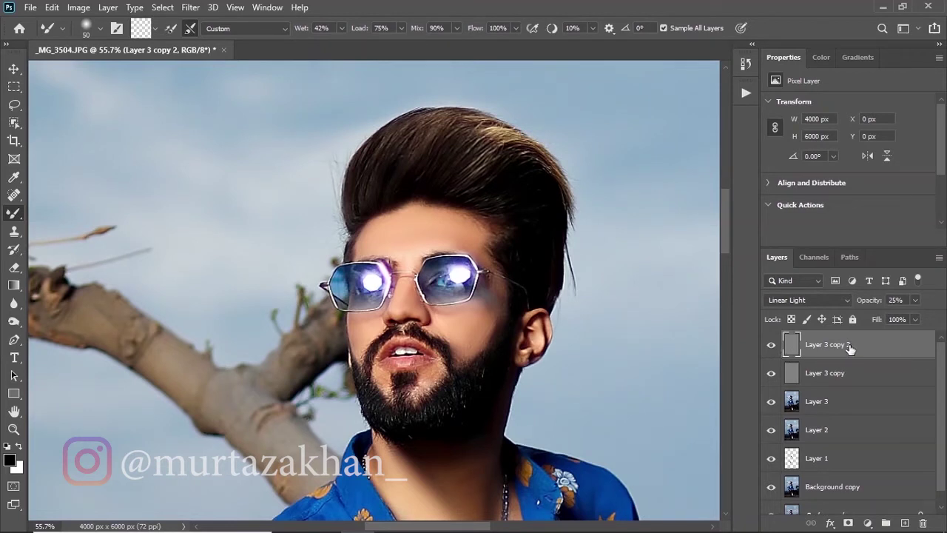
# Step: Stamp visible layers into Layer 4, convert it to a smart object, and launch Camera Raw Filter
pyautogui.hotkey('ctrl', 'shift', 'alt', 'e')
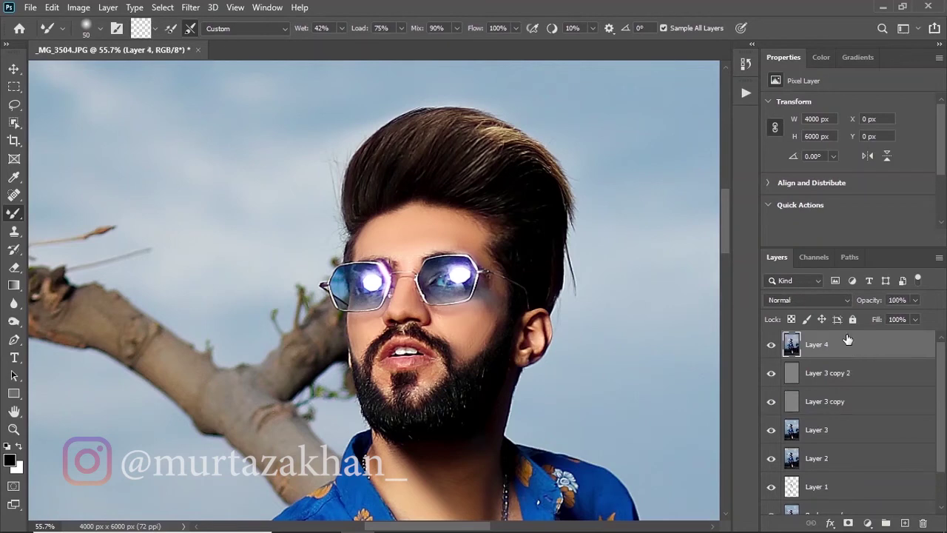
pyautogui.rightClick(841, 345)
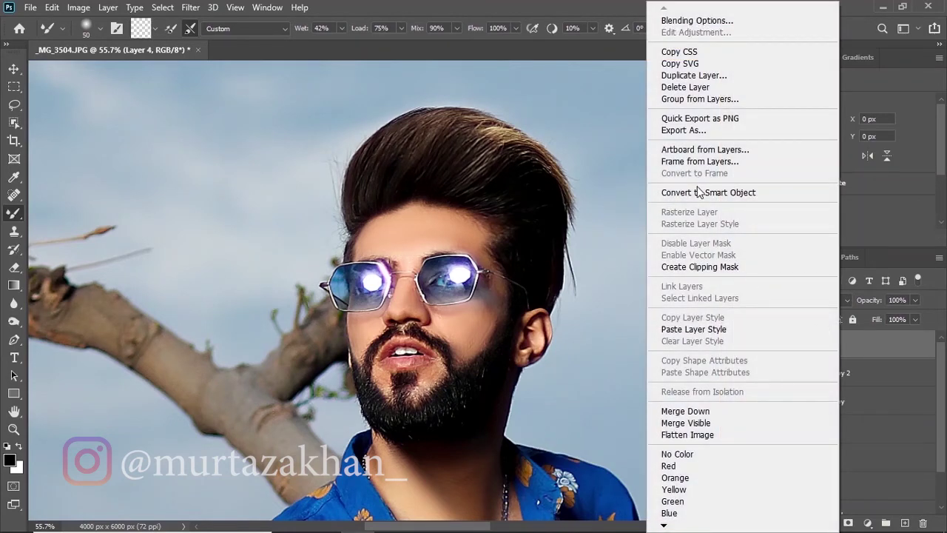
pyautogui.click(732, 194)
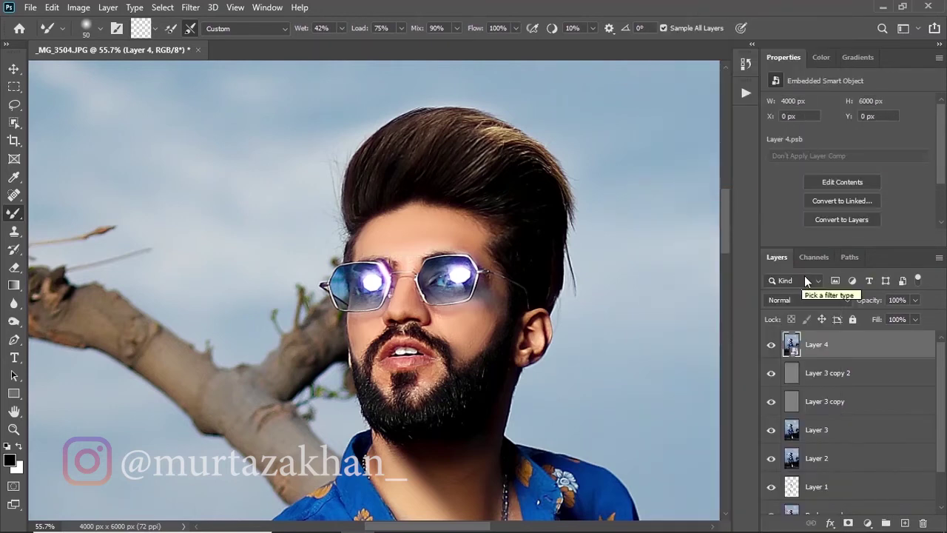
pyautogui.click(191, 7)
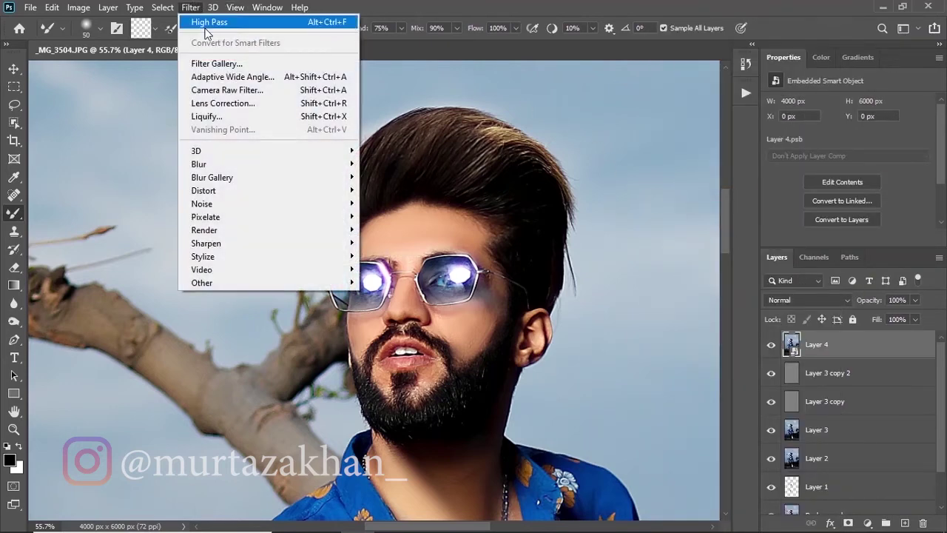
pyautogui.click(223, 91)
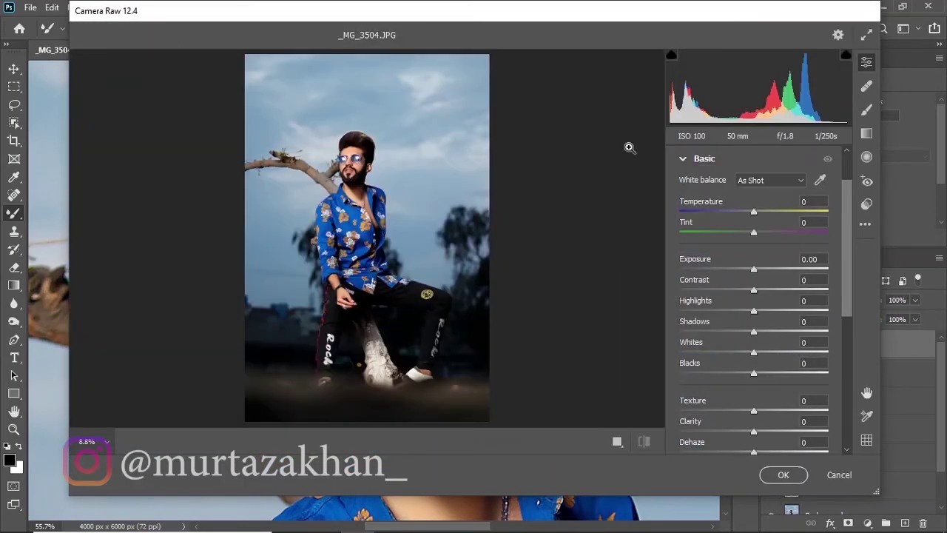
# Step: Set Camera Raw Shadows to -12 and Blacks to +7, comparing at 100% zoom
pyautogui.click(348, 162)
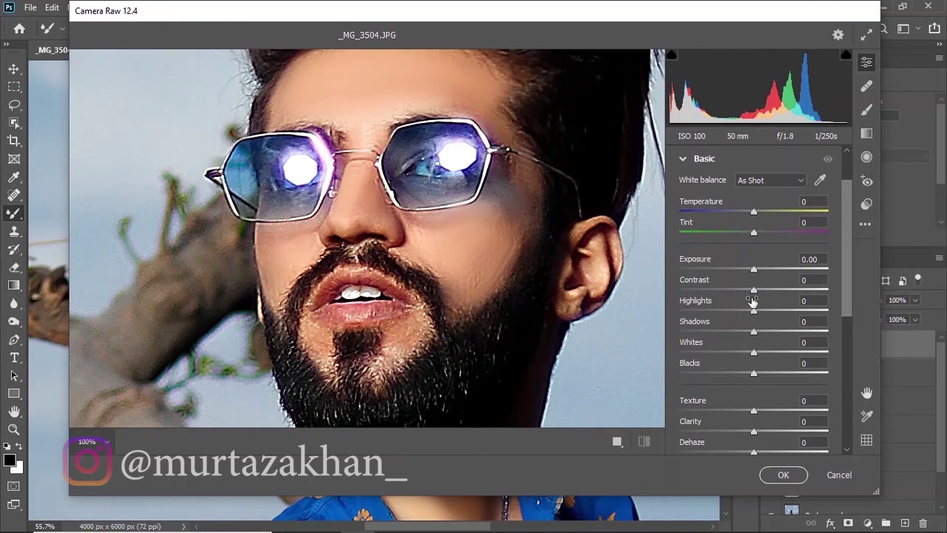
pyautogui.moveTo(753, 329)
pyautogui.mouseDown()
pyautogui.moveTo(756, 316)
pyautogui.moveTo(761, 334)
pyautogui.moveTo(740, 332)
pyautogui.moveTo(767, 311)
pyautogui.mouseUp()
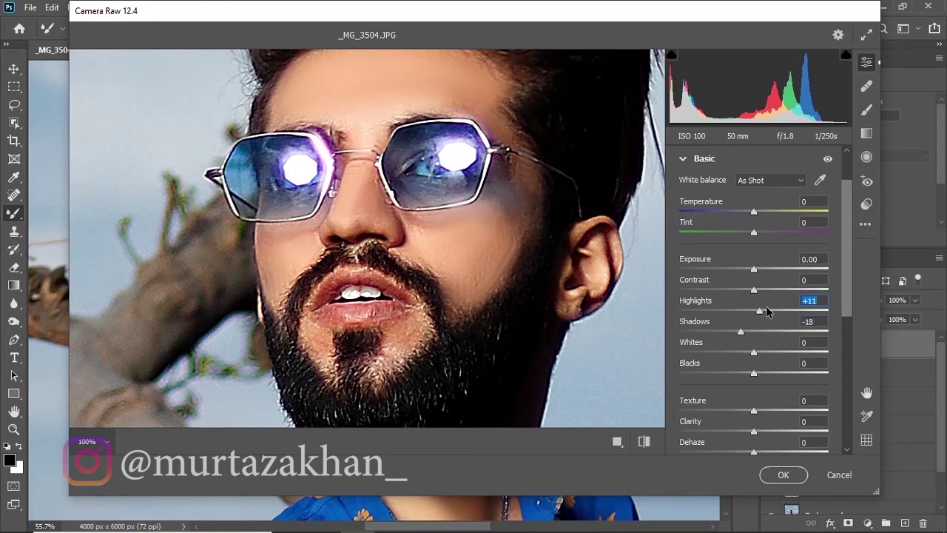
pyautogui.click(446, 248)
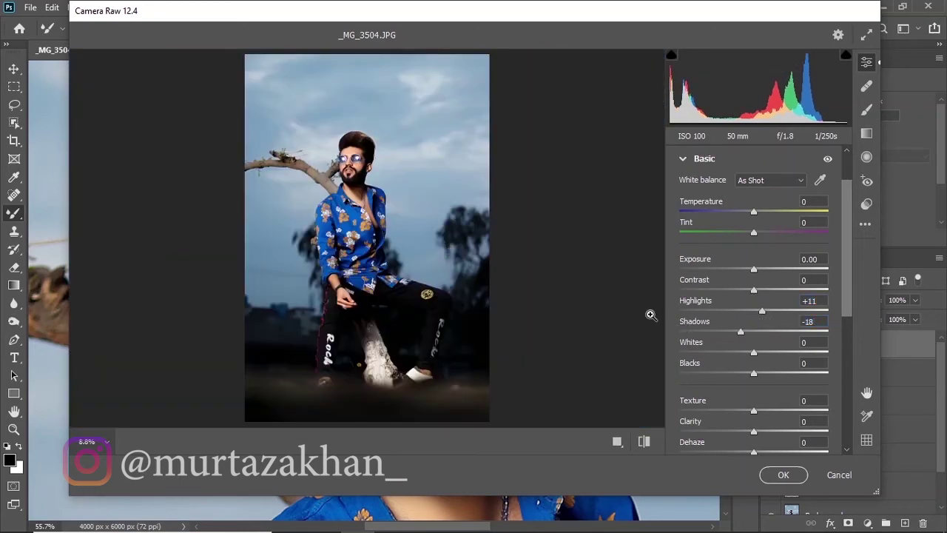
pyautogui.moveTo(756, 354)
pyautogui.mouseDown()
pyautogui.moveTo(790, 355)
pyautogui.moveTo(750, 353)
pyautogui.mouseUp()
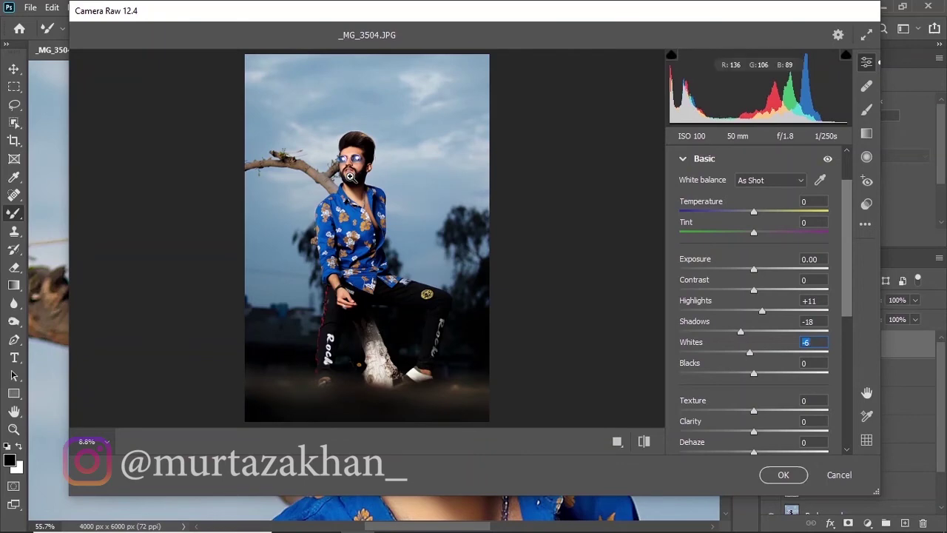
pyautogui.click(350, 177)
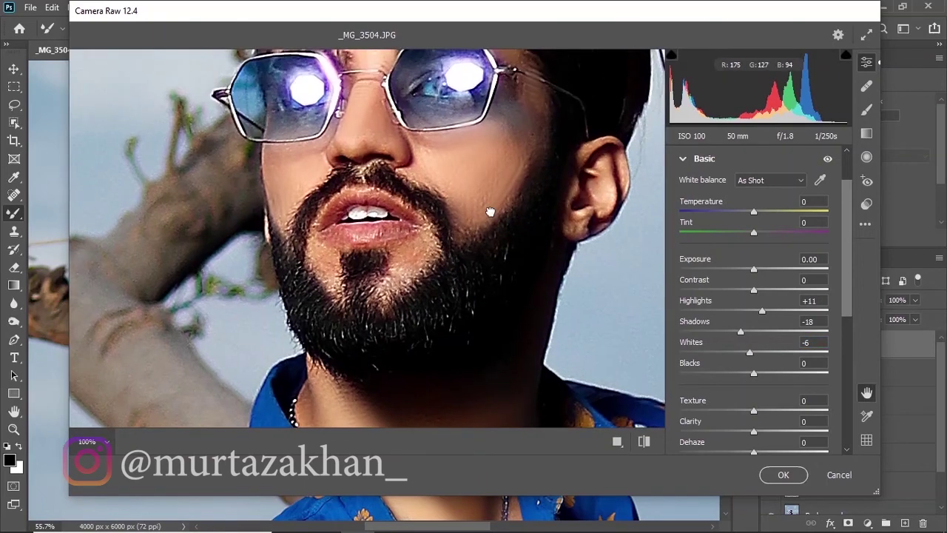
pyautogui.moveTo(489, 213); pyautogui.dragTo(460, 275)
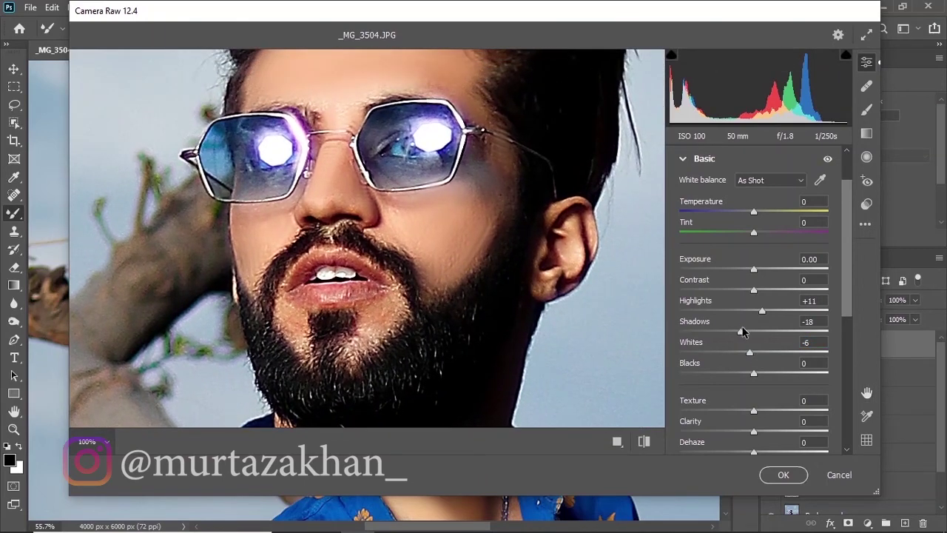
pyautogui.moveTo(741, 330); pyautogui.dragTo(745, 331)
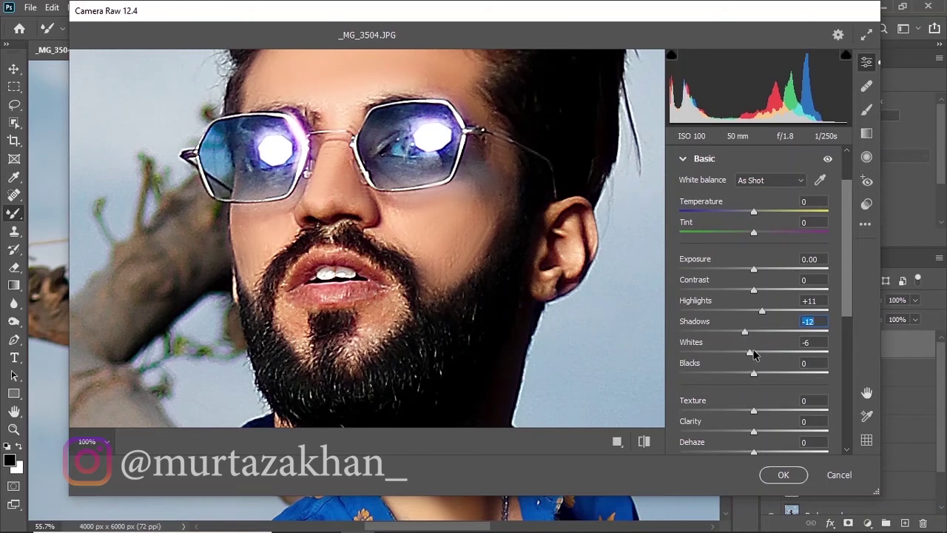
pyautogui.moveTo(753, 372); pyautogui.dragTo(760, 372)
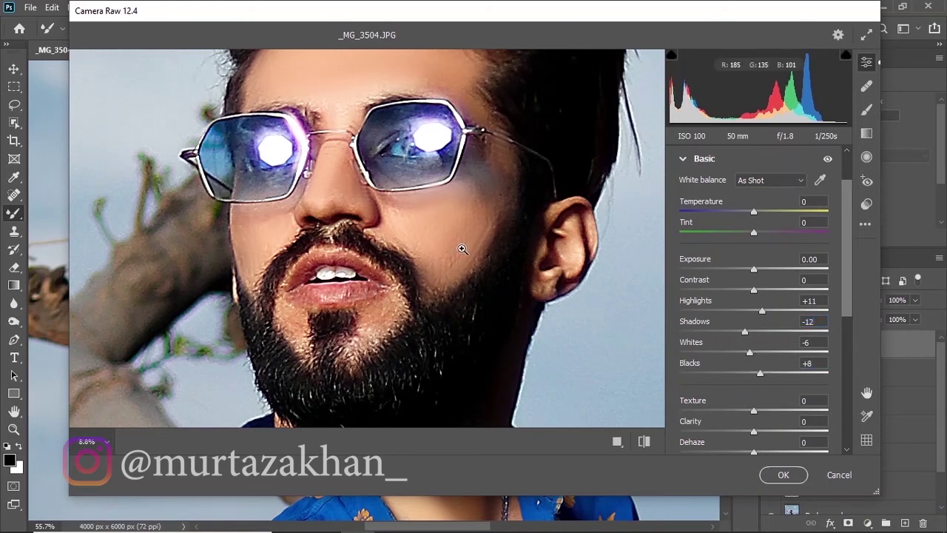
pyautogui.click(463, 250)
pyautogui.moveTo(759, 372)
pyautogui.mouseDown()
pyautogui.moveTo(742, 374)
pyautogui.moveTo(745, 361)
pyautogui.moveTo(758, 361)
pyautogui.mouseUp()
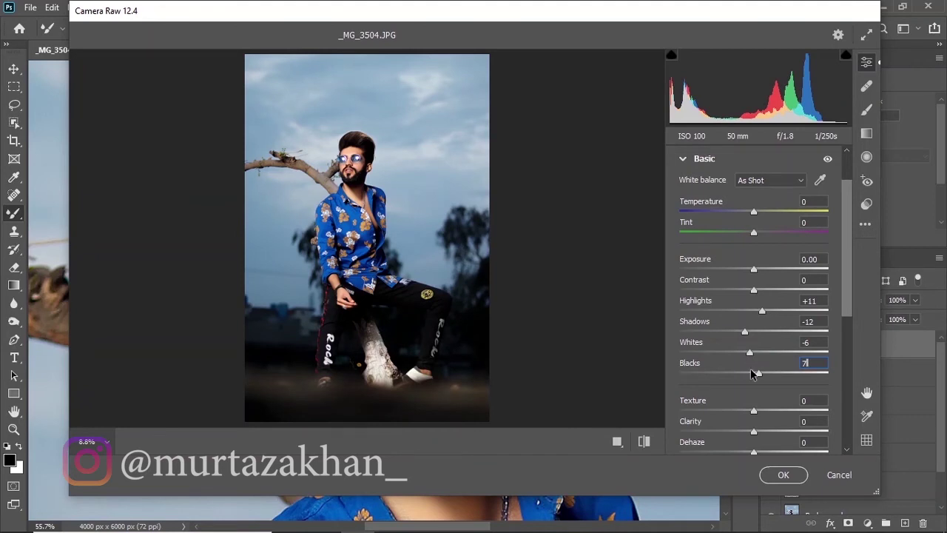
pyautogui.moveTo(754, 411); pyautogui.dragTo(763, 447)
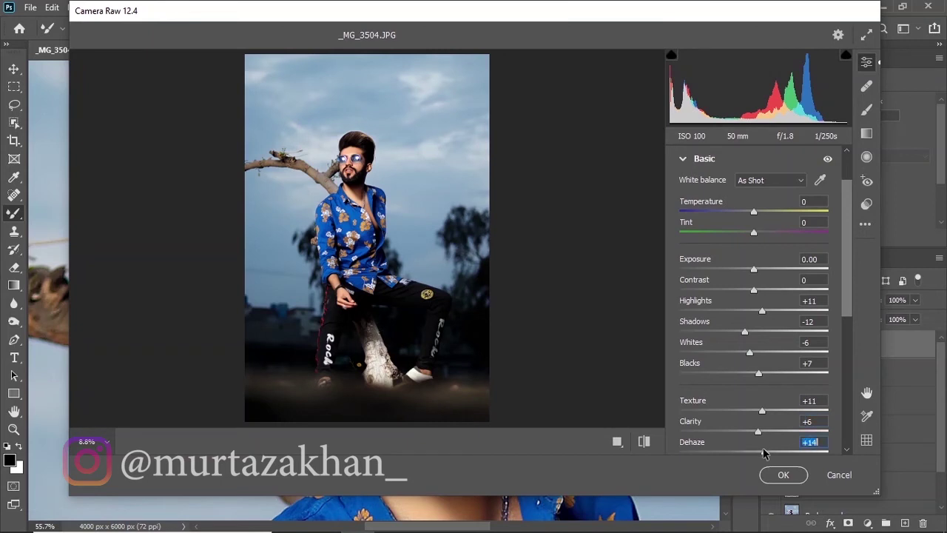
# Step: Set Texture +11, Clarity +6, Dehaze +14, Vibrance +8 and Saturation -11
pyautogui.scroll(-3, 852, 351)
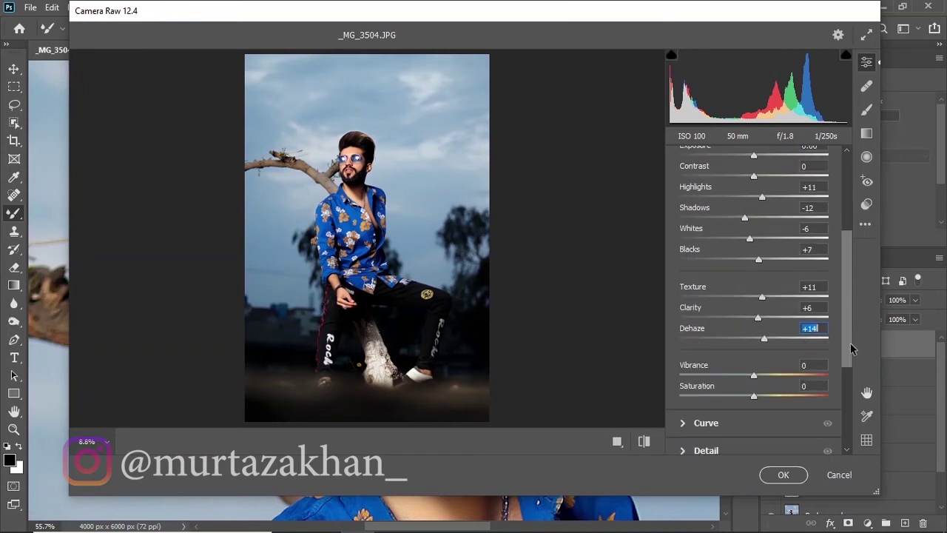
pyautogui.moveTo(753, 375); pyautogui.dragTo(759, 375)
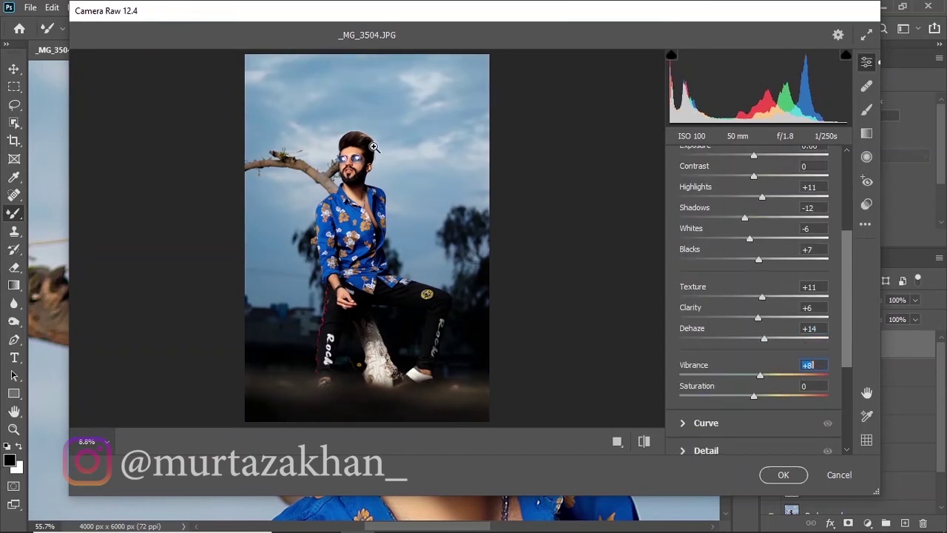
pyautogui.click(354, 167)
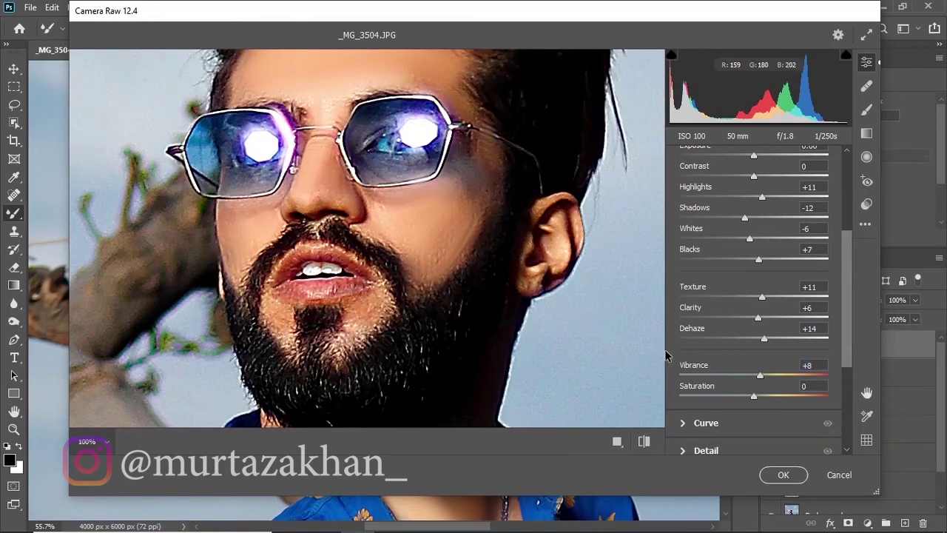
pyautogui.moveTo(747, 395); pyautogui.dragTo(741, 396)
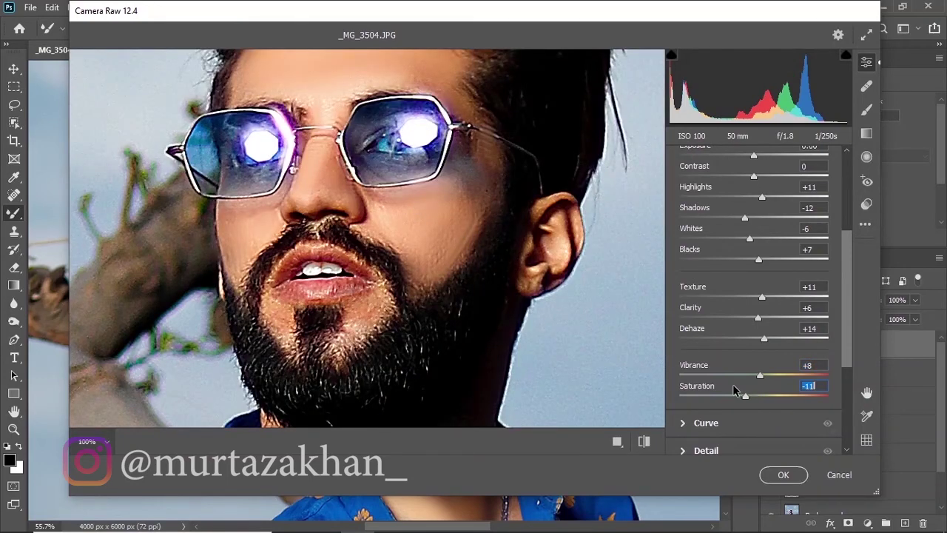
pyautogui.click(388, 233)
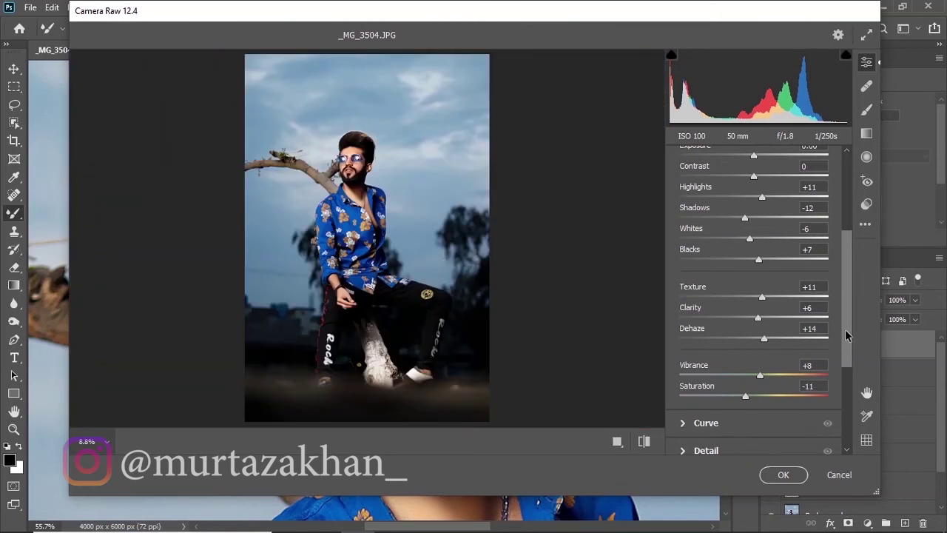
pyautogui.scroll(-3, 845, 331)
# Step: In Color Mixer saturation, set Reds +7, Oranges -9, Aquas +31 and Blues -21
pyautogui.click(683, 388)
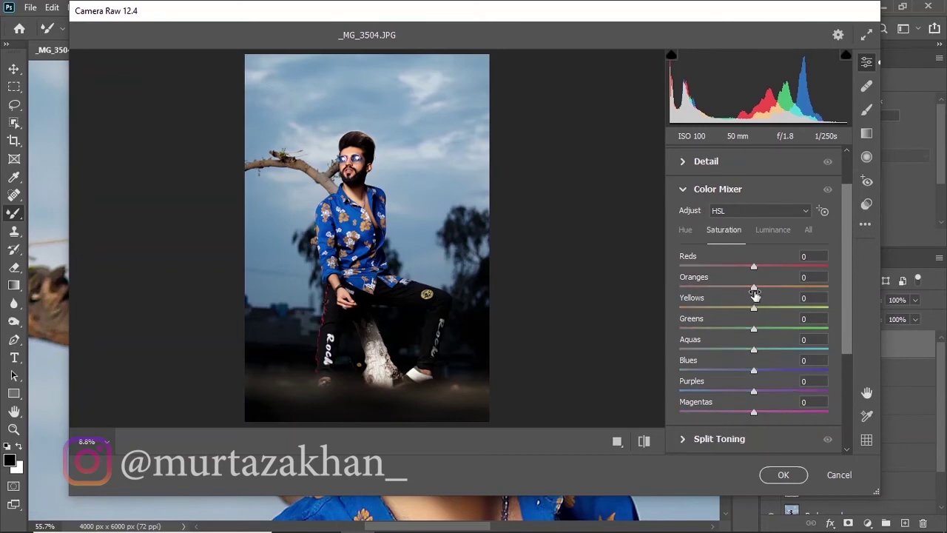
pyautogui.moveTo(753, 288); pyautogui.dragTo(759, 265)
pyautogui.click(355, 169)
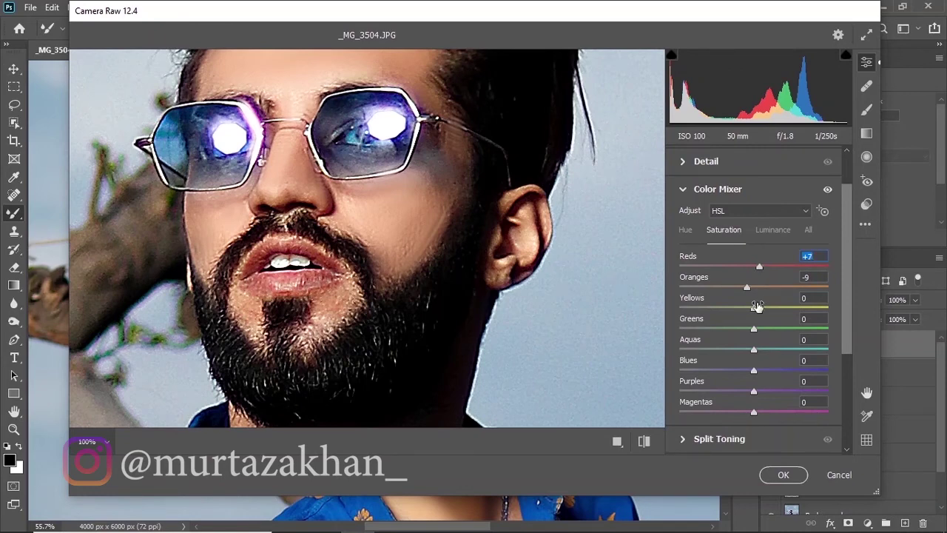
pyautogui.keyDown('alt'); pyautogui.click(440, 220); pyautogui.keyUp('alt')
pyautogui.keyDown('alt'); pyautogui.click(439, 220); pyautogui.keyUp('alt')
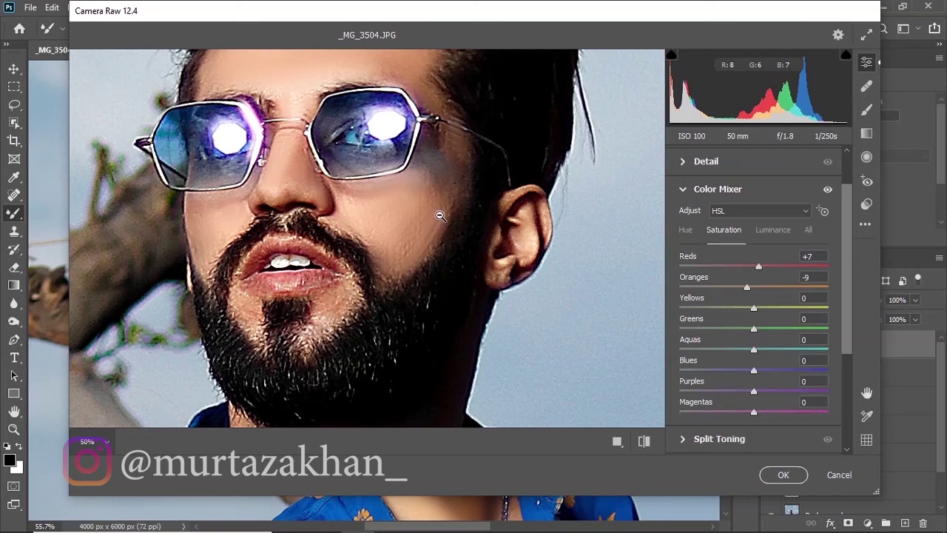
pyautogui.keyDown('alt'); pyautogui.click(400, 219); pyautogui.keyUp('alt')
pyautogui.keyDown('alt'); pyautogui.click(400, 218); pyautogui.keyUp('alt')
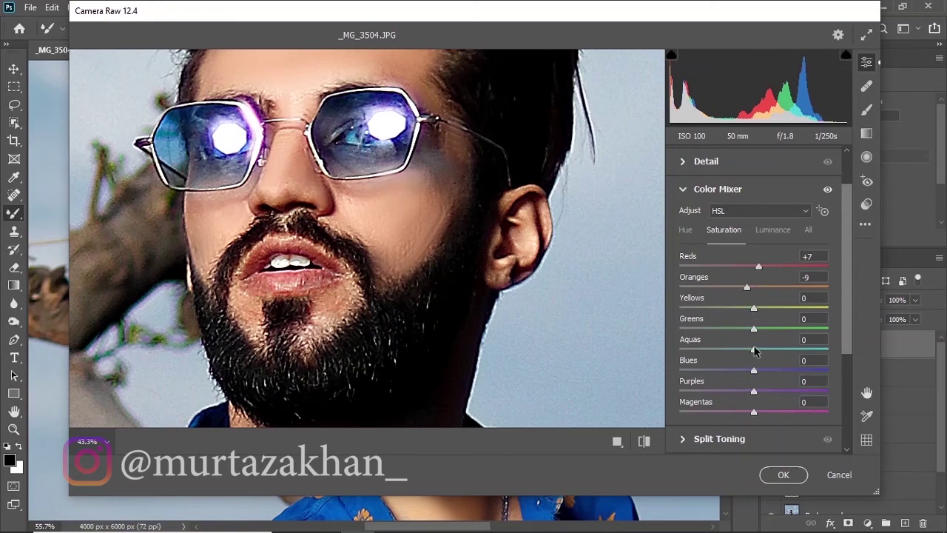
pyautogui.moveTo(754, 350); pyautogui.dragTo(776, 344)
pyautogui.moveTo(756, 372); pyautogui.dragTo(738, 370)
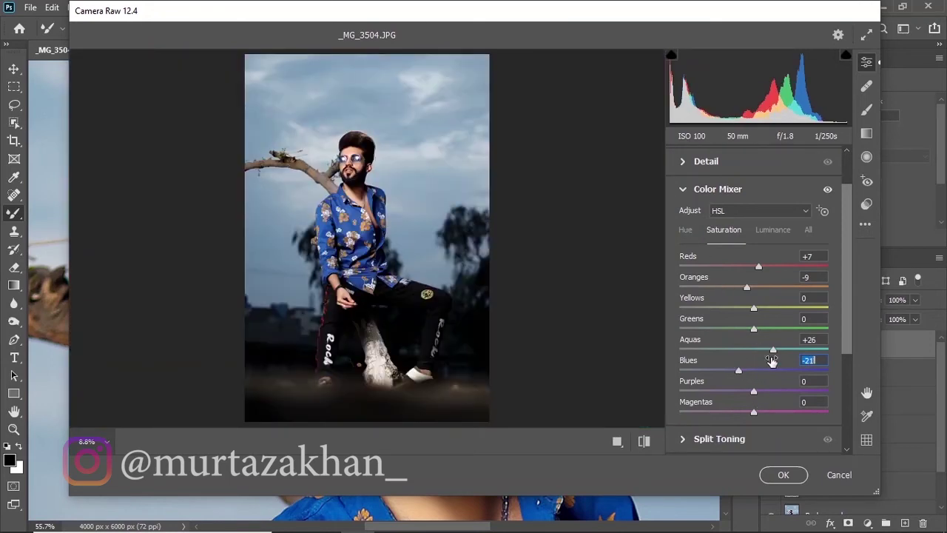
pyautogui.moveTo(774, 348); pyautogui.dragTo(777, 349)
# Step: In Color Mixer luminance, set Reds +35, Oranges -7 and Aquas +37
pyautogui.click(757, 233)
pyautogui.moveTo(755, 349); pyautogui.dragTo(769, 341)
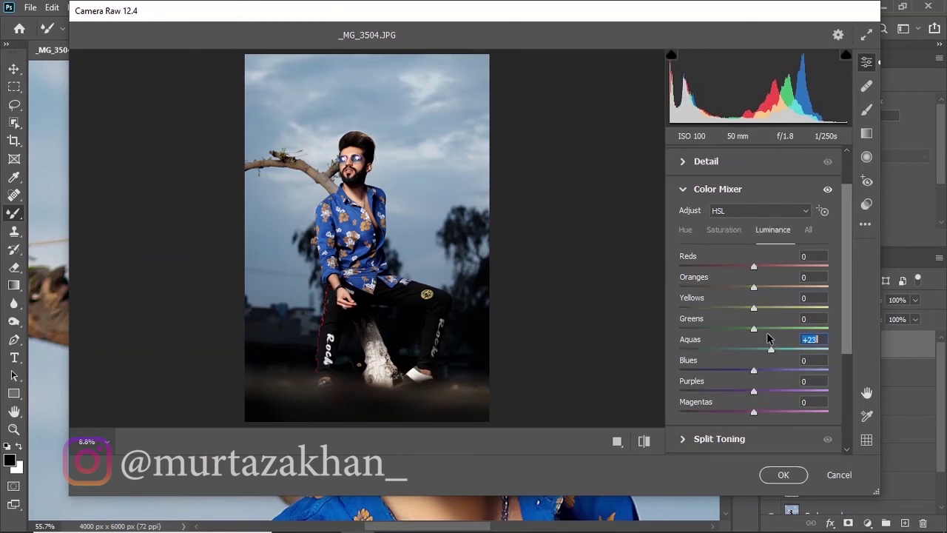
pyautogui.click(761, 260)
pyautogui.moveTo(764, 265)
pyautogui.mouseDown()
pyautogui.moveTo(779, 267)
pyautogui.moveTo(764, 288)
pyautogui.mouseUp()
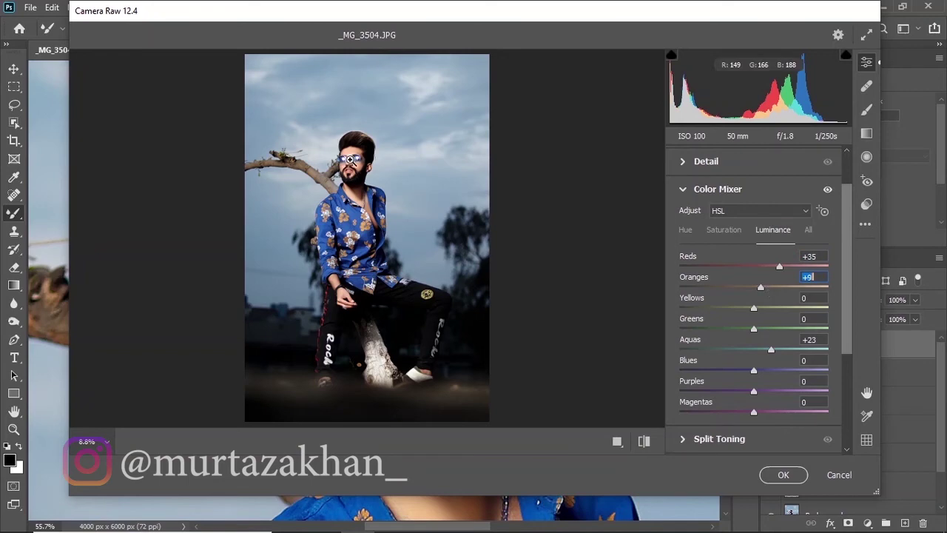
pyautogui.hotkey('ctrl', 'alt', '0')
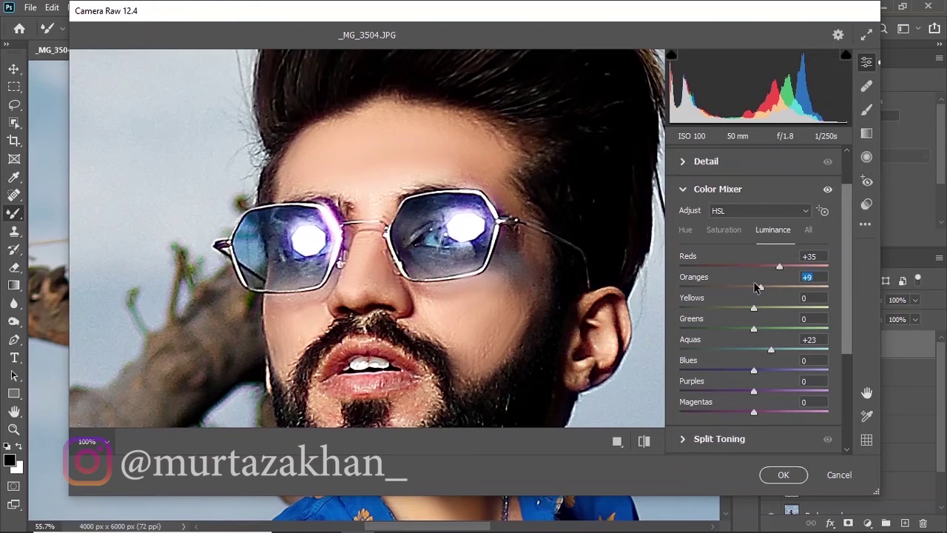
pyautogui.moveTo(758, 287); pyautogui.dragTo(747, 289)
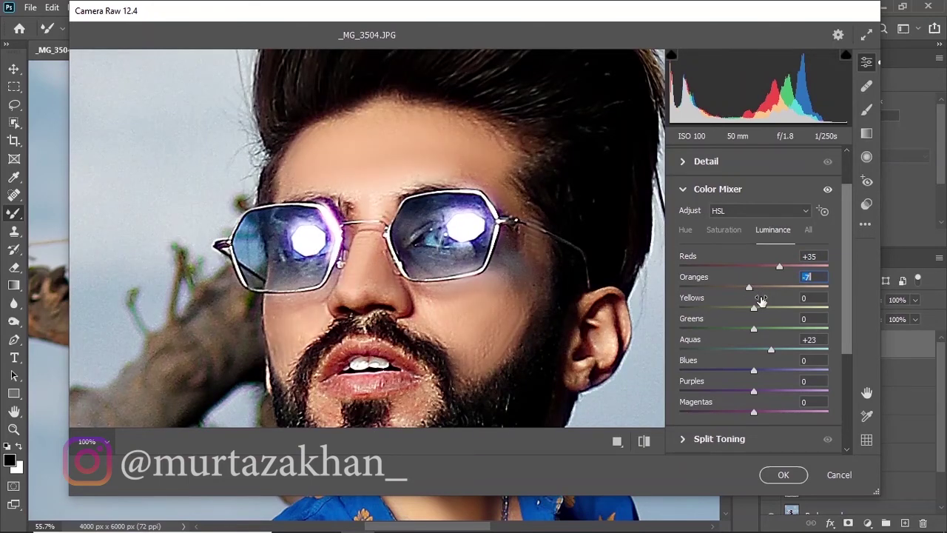
pyautogui.click(775, 354)
pyautogui.hotkey('ctrl', '0')
pyautogui.press('Return')
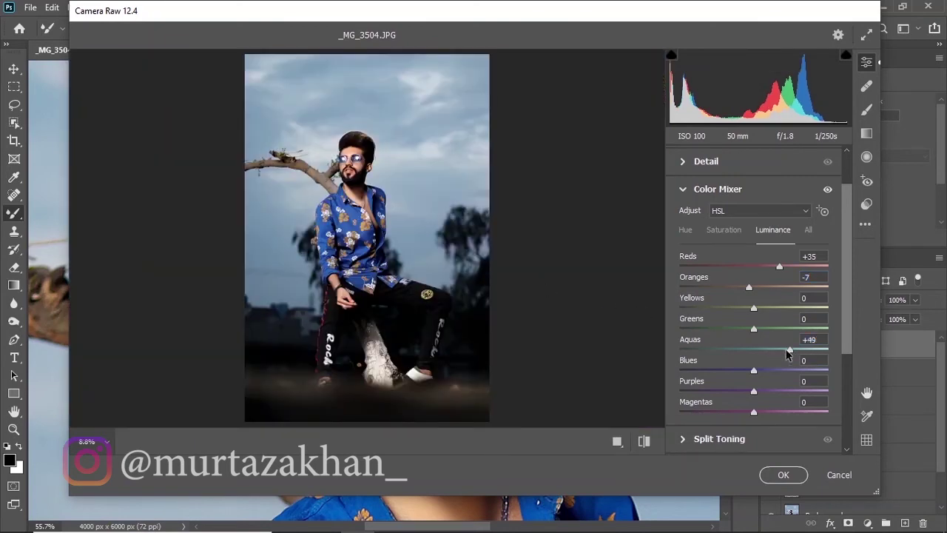
pyautogui.moveTo(787, 354); pyautogui.dragTo(742, 349)
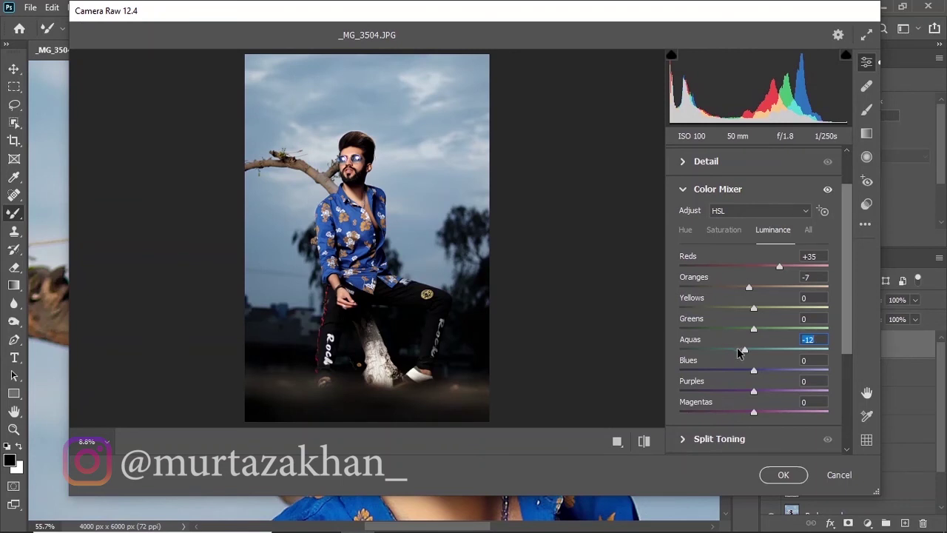
pyautogui.click(780, 349)
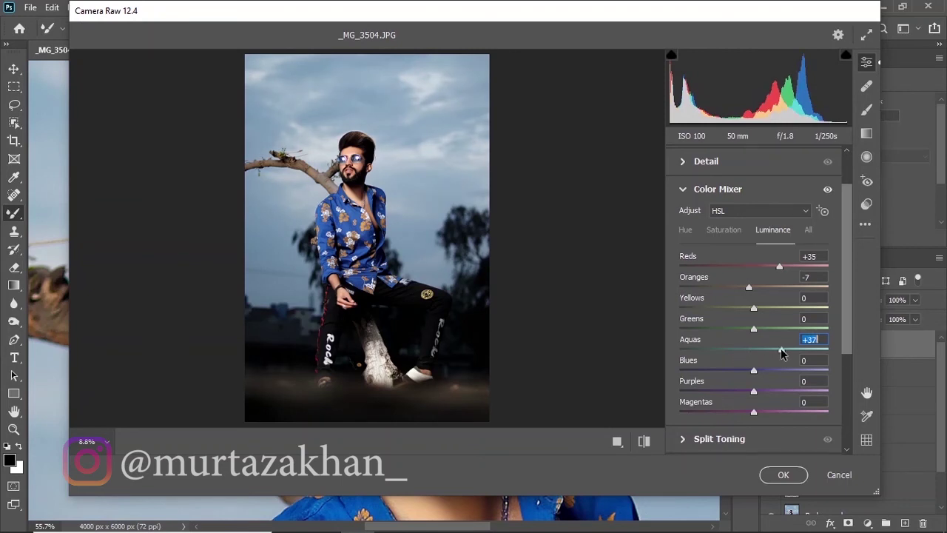
# Step: Shift Color Mixer hues: Aquas to -70 and Blues to -32 toward teal
pyautogui.click(685, 230)
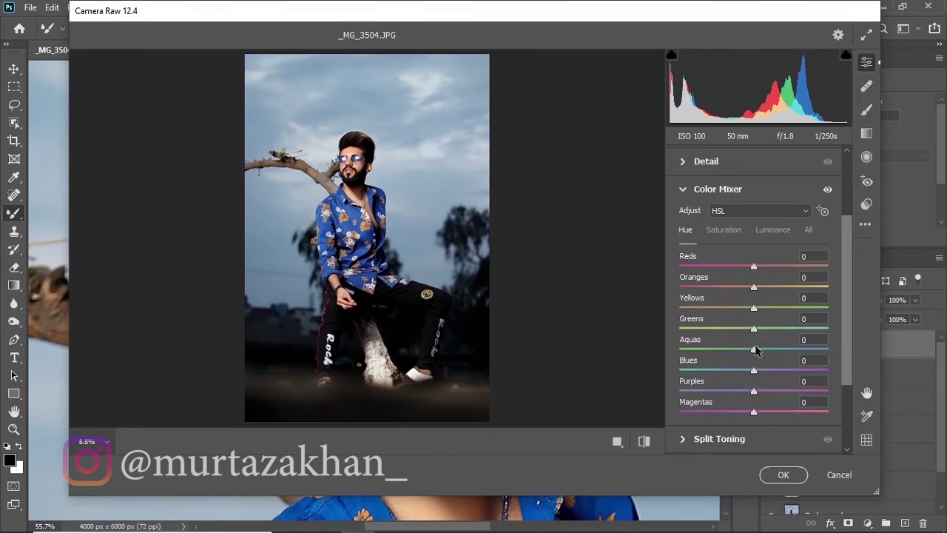
pyautogui.moveTo(755, 349); pyautogui.dragTo(702, 351)
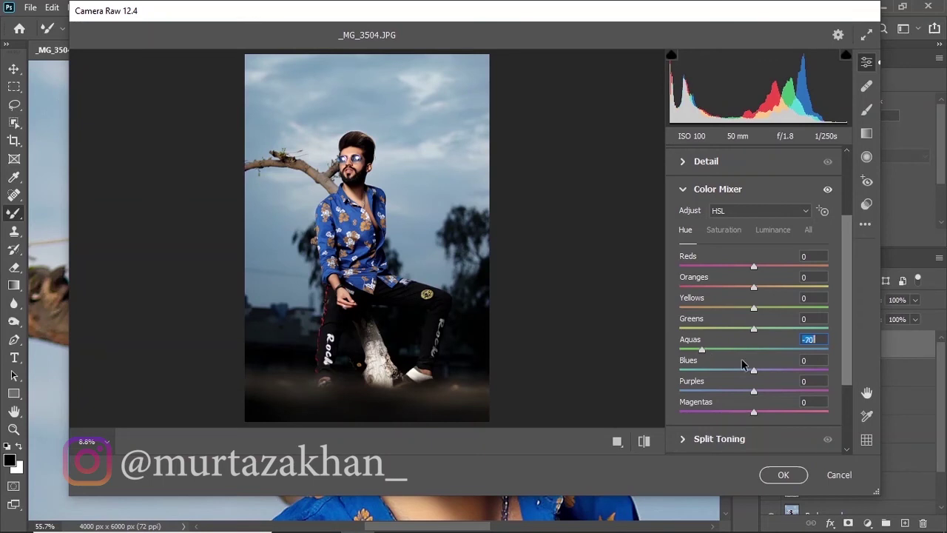
pyautogui.moveTo(753, 370); pyautogui.dragTo(729, 373)
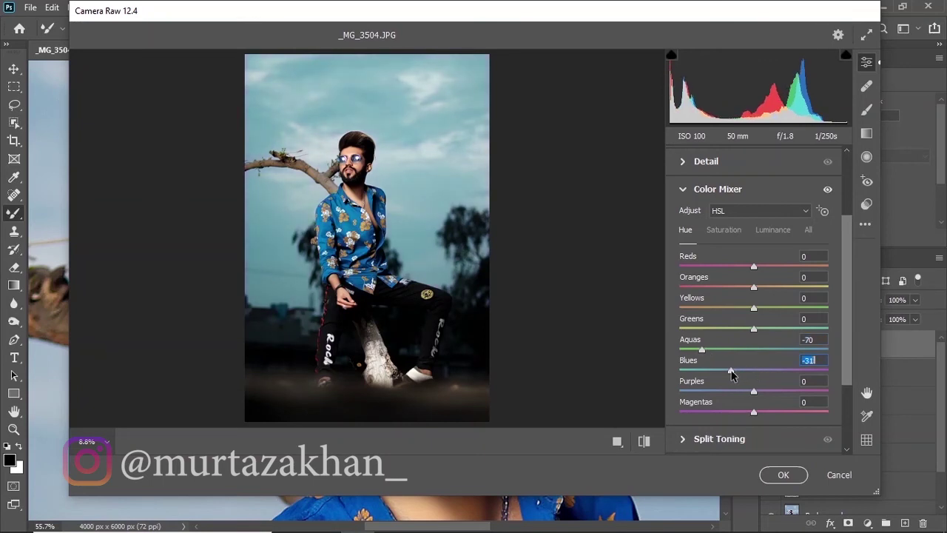
pyautogui.click(683, 189)
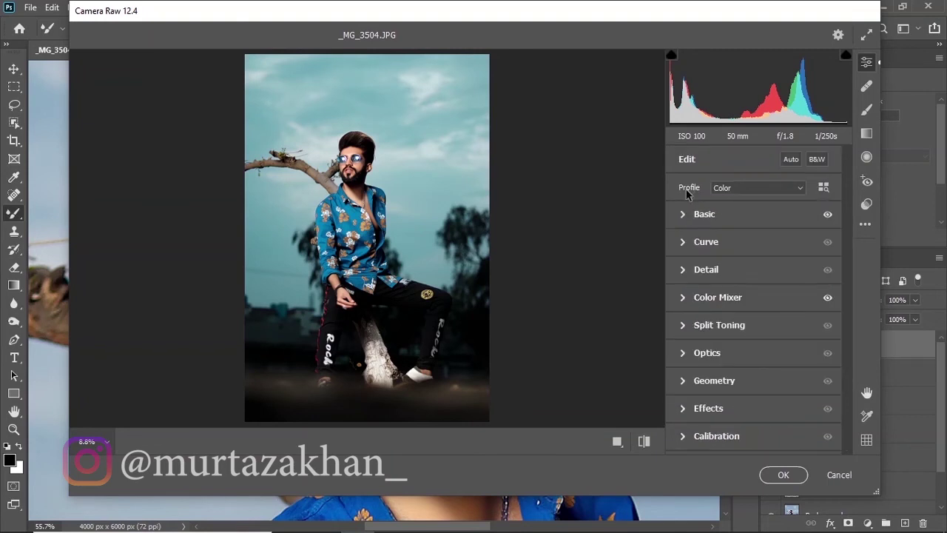
# Step: Set Calibration blue primary hue to -28 and saturation to -9
pyautogui.click(684, 435)
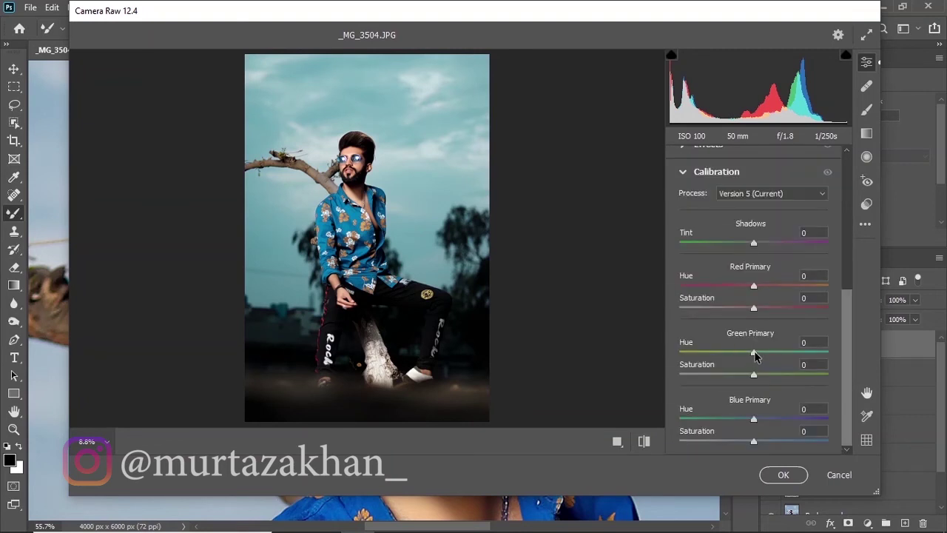
pyautogui.moveTo(753, 419); pyautogui.dragTo(734, 418)
pyautogui.moveTo(751, 440); pyautogui.dragTo(745, 440)
# Step: In Detail, set Sharpening to 16 and Masking to 43, checking the face at 100%
pyautogui.click(683, 172)
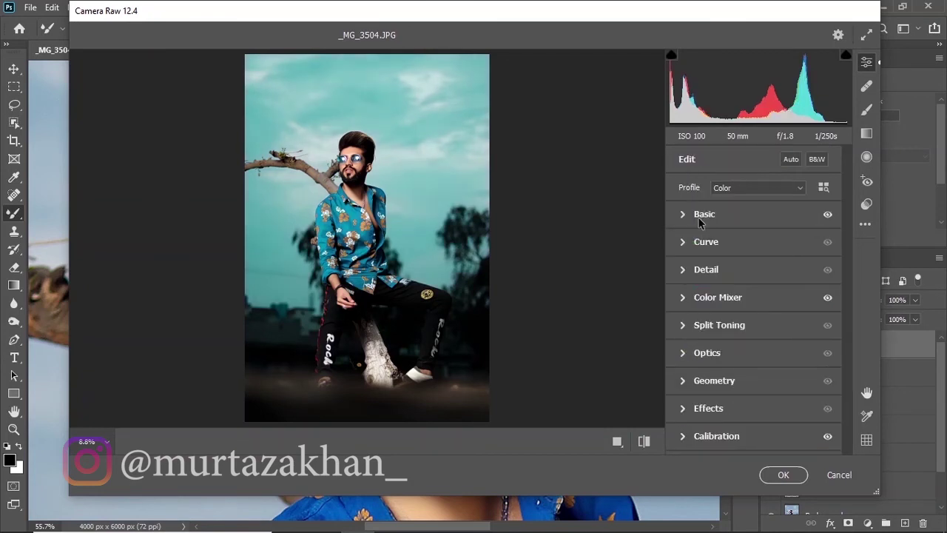
pyautogui.click(690, 271)
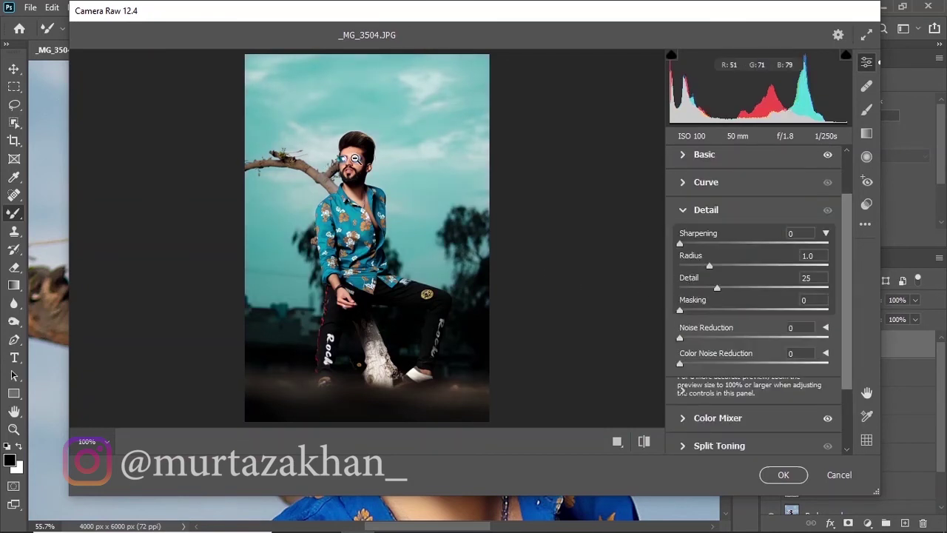
pyautogui.click(355, 159)
pyautogui.click(359, 272)
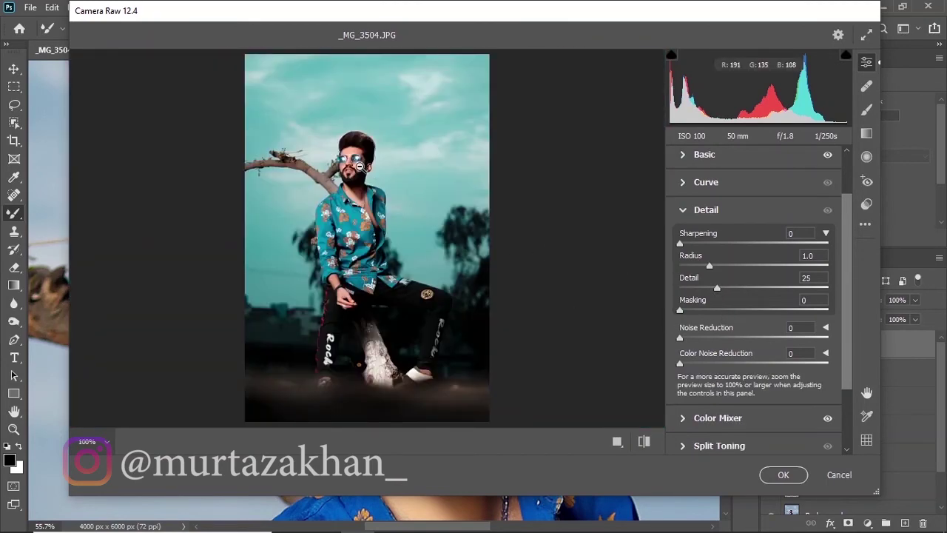
pyautogui.click(359, 169)
pyautogui.moveTo(370, 254)
pyautogui.mouseDown()
pyautogui.moveTo(402, 232)
pyautogui.moveTo(375, 232)
pyautogui.moveTo(385, 269)
pyautogui.mouseUp()
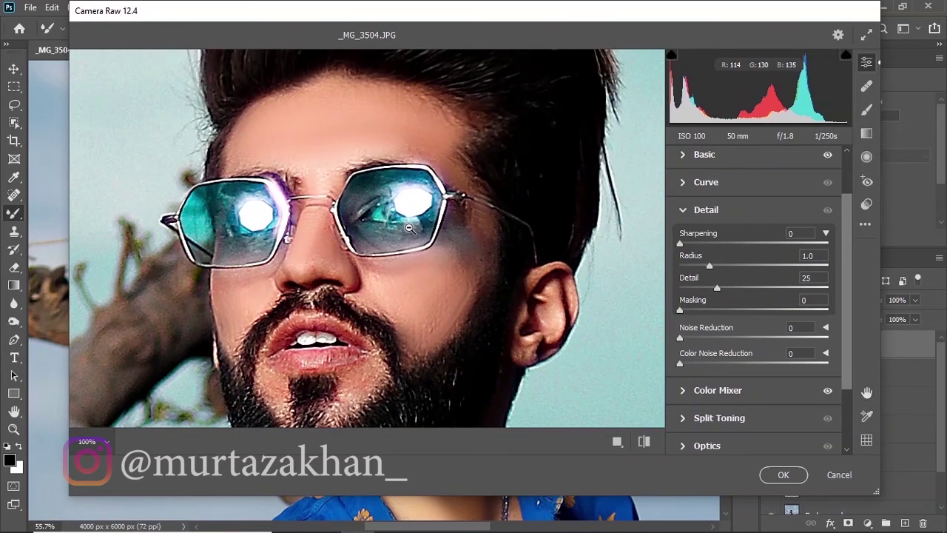
pyautogui.hotkey('ctrl', '-')
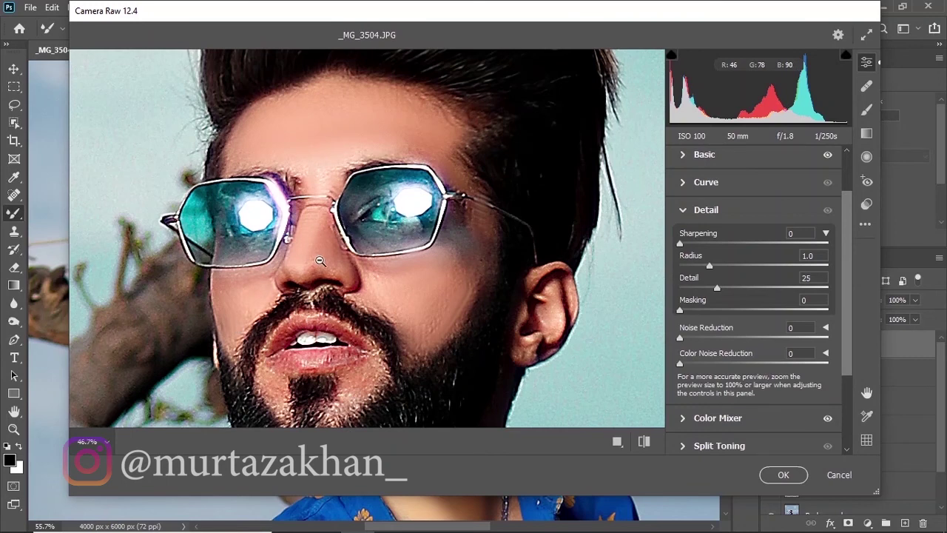
pyautogui.click(685, 242)
pyautogui.moveTo(689, 243); pyautogui.dragTo(708, 244)
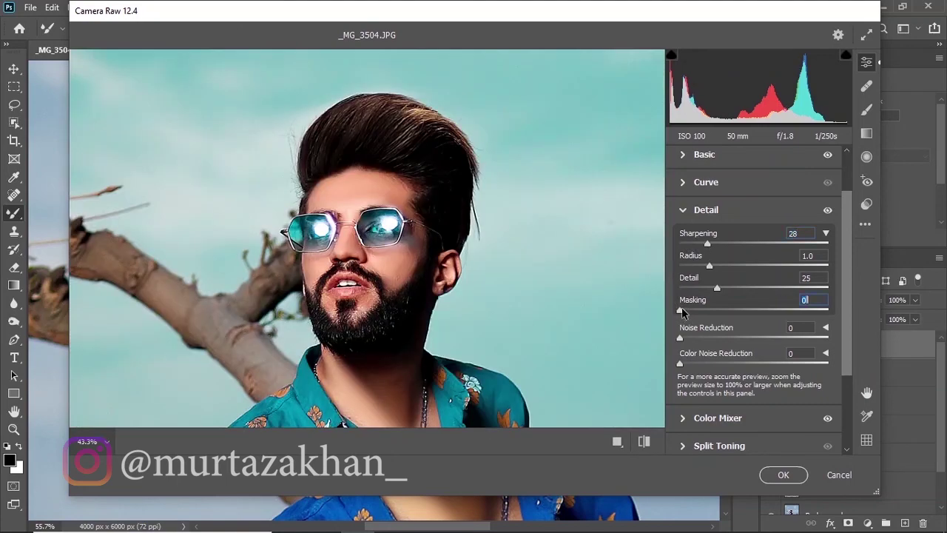
pyautogui.moveTo(680, 309); pyautogui.dragTo(745, 306)
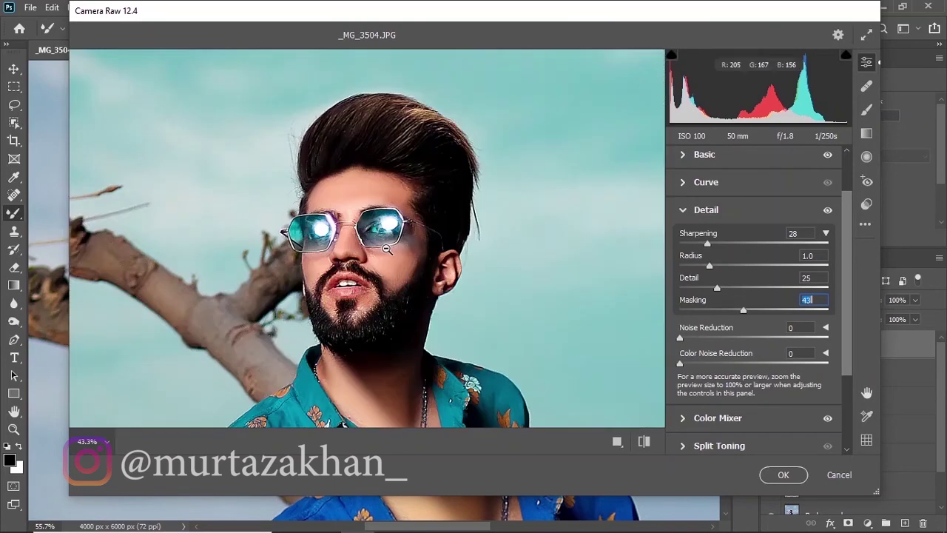
pyautogui.click(696, 244)
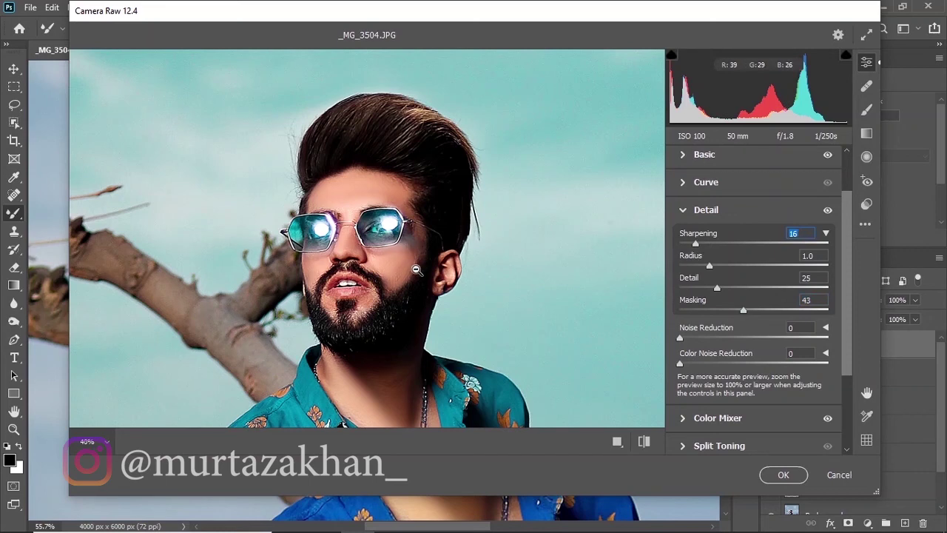
# Step: Lower Orange saturation to -8 in the HSL Color Mixer, checking skin tones up close
pyautogui.scroll(2, 685, 220)
pyautogui.click(684, 214)
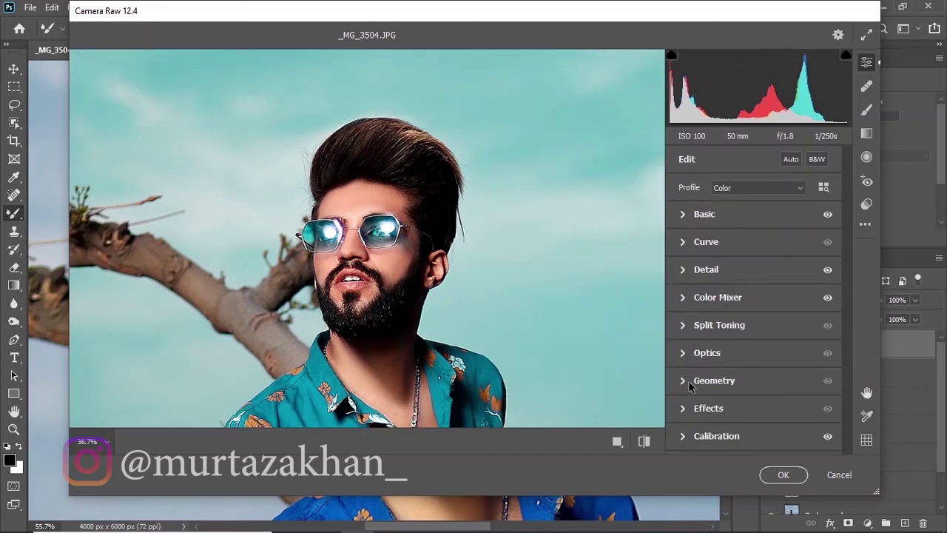
pyautogui.click(691, 306)
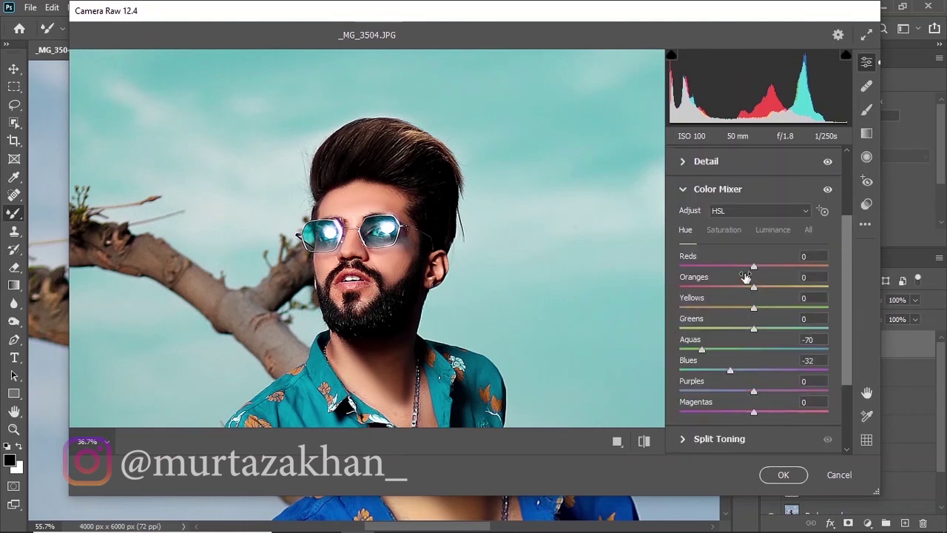
pyautogui.click(728, 231)
pyautogui.moveTo(753, 287); pyautogui.dragTo(748, 289)
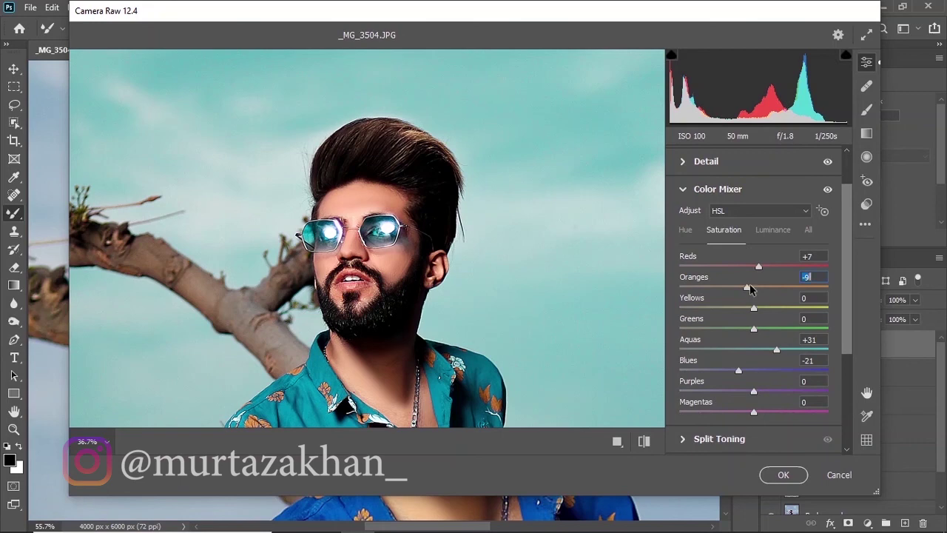
pyautogui.click(362, 250)
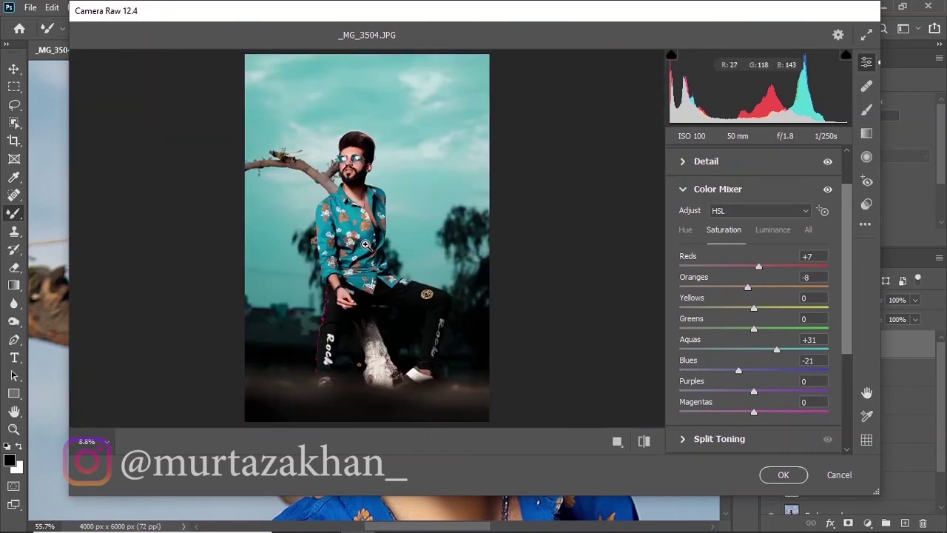
pyautogui.click(348, 166)
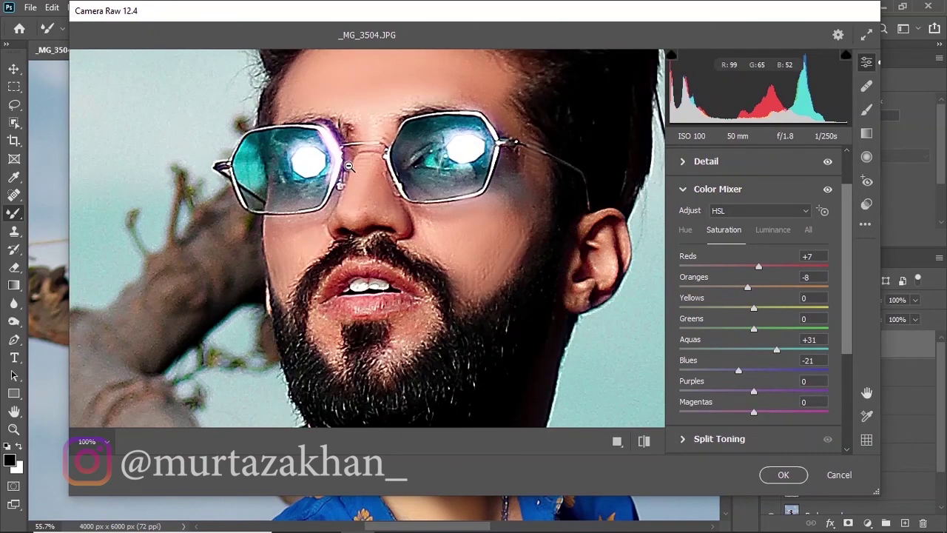
pyautogui.click(746, 288)
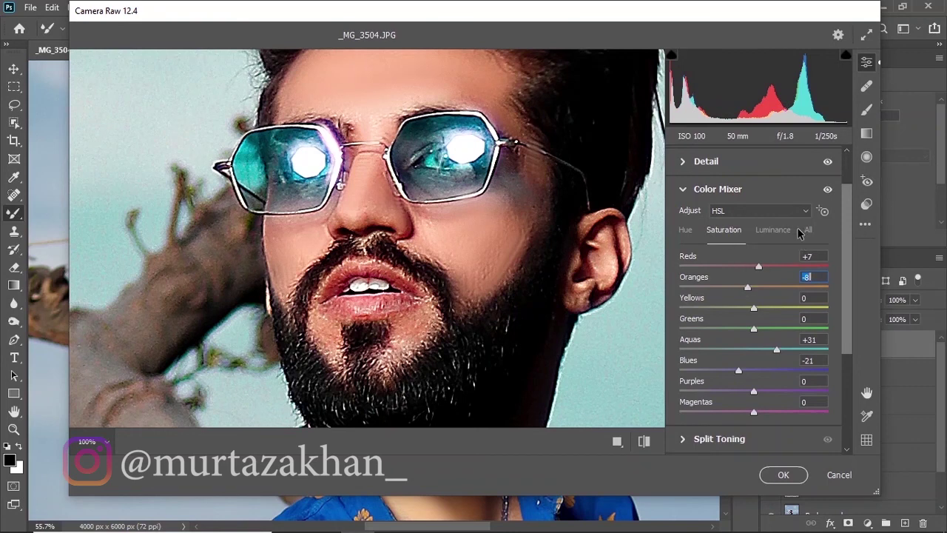
# Step: Set Orange luminance to -18 and Red luminance to +10, then fit the photo in view
pyautogui.click(773, 232)
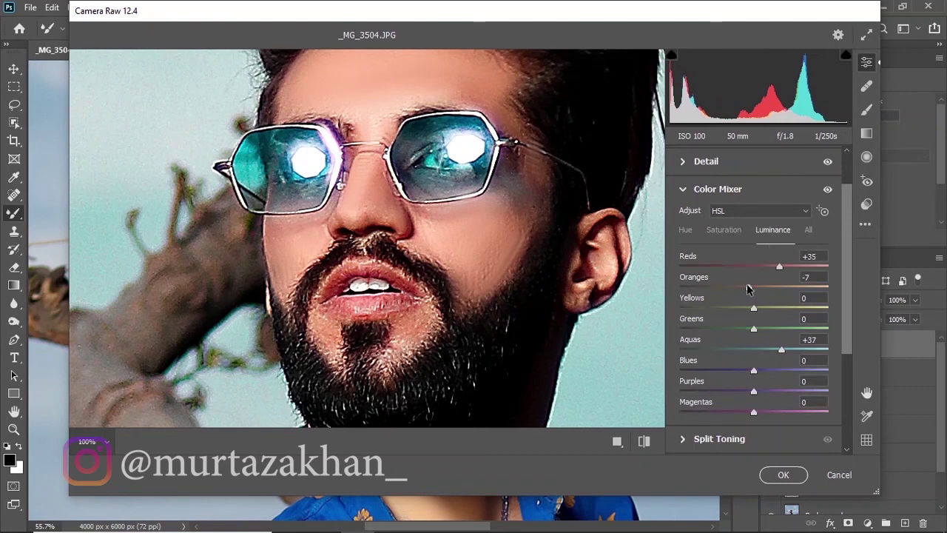
pyautogui.click(746, 288)
pyautogui.moveTo(742, 288)
pyautogui.mouseDown()
pyautogui.moveTo(768, 285)
pyautogui.moveTo(740, 287)
pyautogui.moveTo(761, 265)
pyautogui.mouseUp()
pyautogui.hotkey('ctrl', '0')
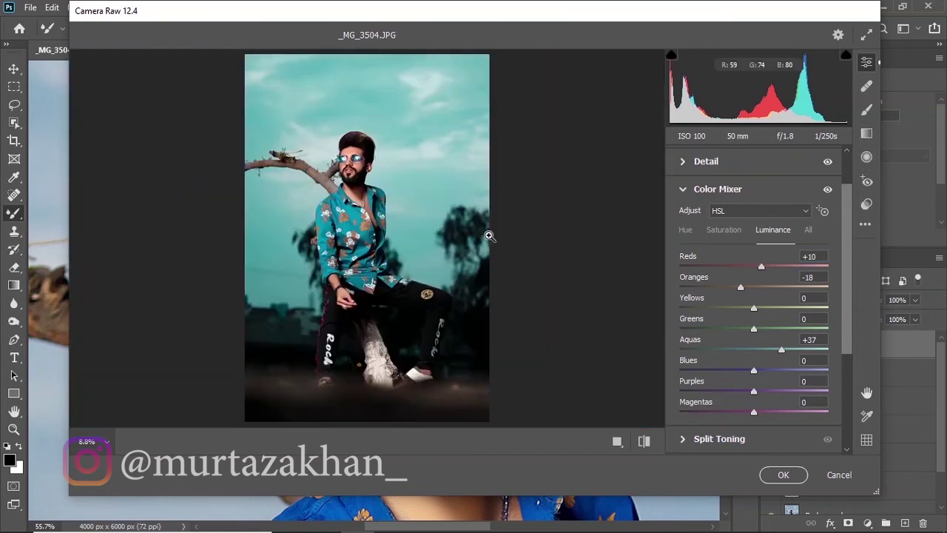
# Step: Compare the teal grade against the before and default-settings views, then apply the Camera Raw Filter to Layer 4
pyautogui.click(645, 442)
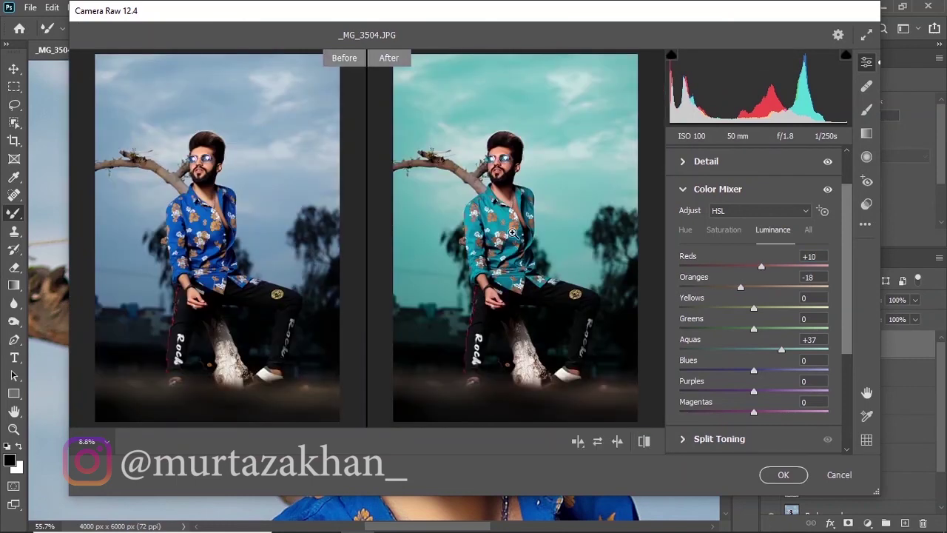
pyautogui.click(645, 442)
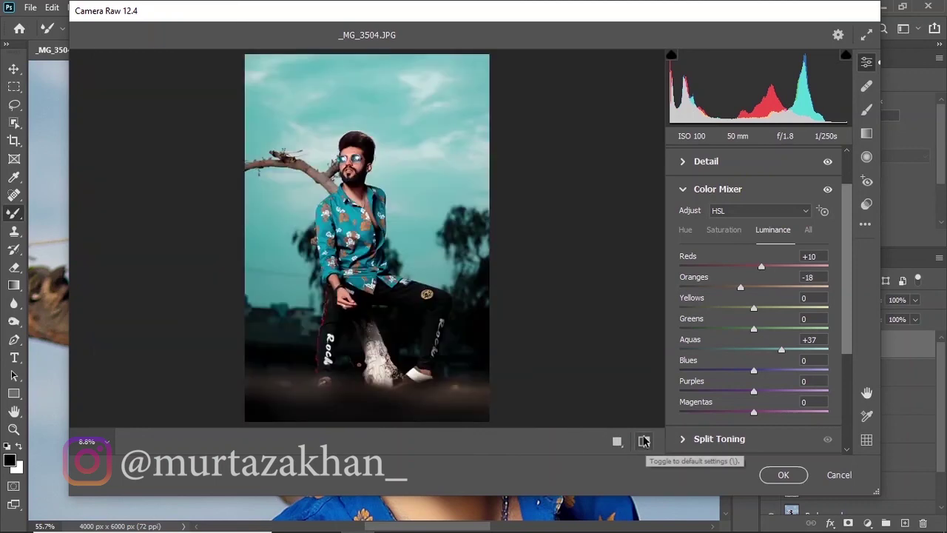
pyautogui.click(645, 442)
pyautogui.click(643, 441)
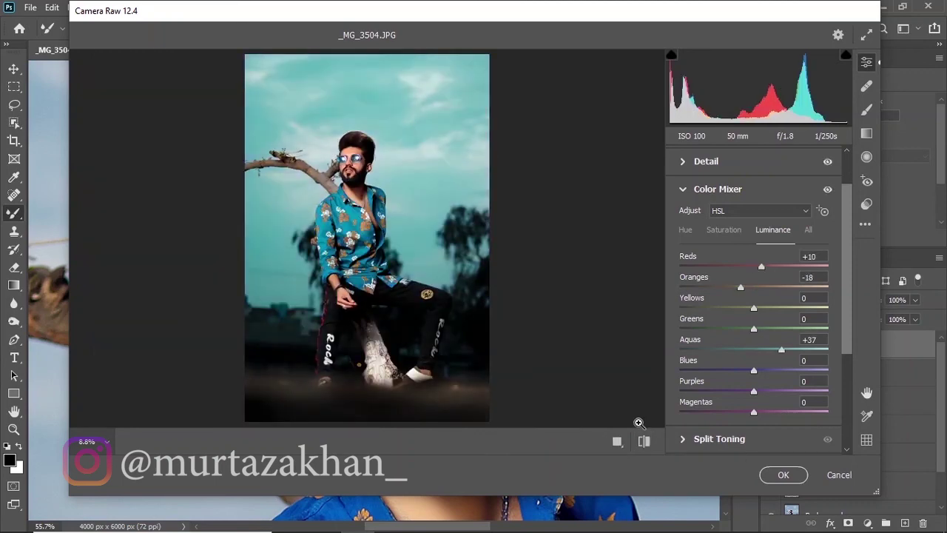
pyautogui.click(783, 474)
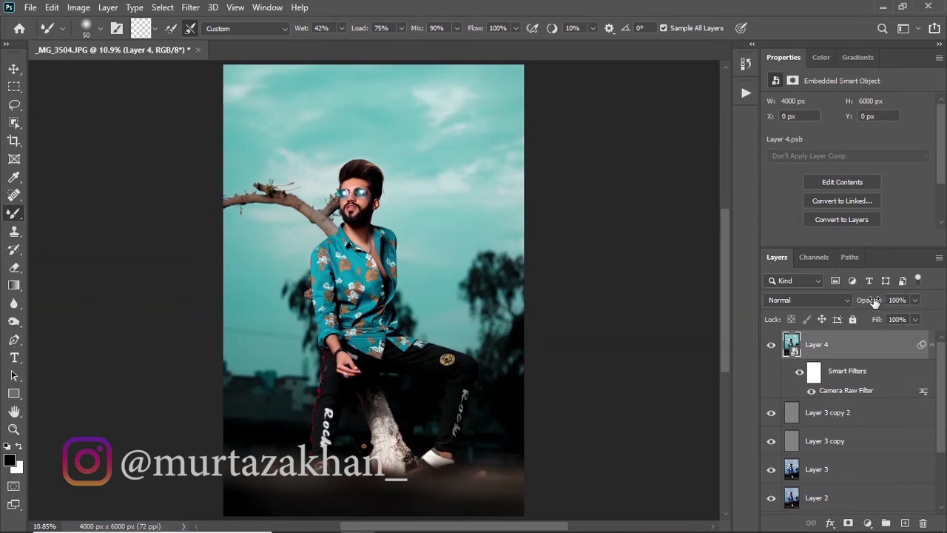
# Step: Drop Layer 4 to 81% opacity, toggle its visibility to compare, and collapse its smart filters
pyautogui.moveTo(872, 299); pyautogui.dragTo(860, 291)
pyautogui.click(771, 347)
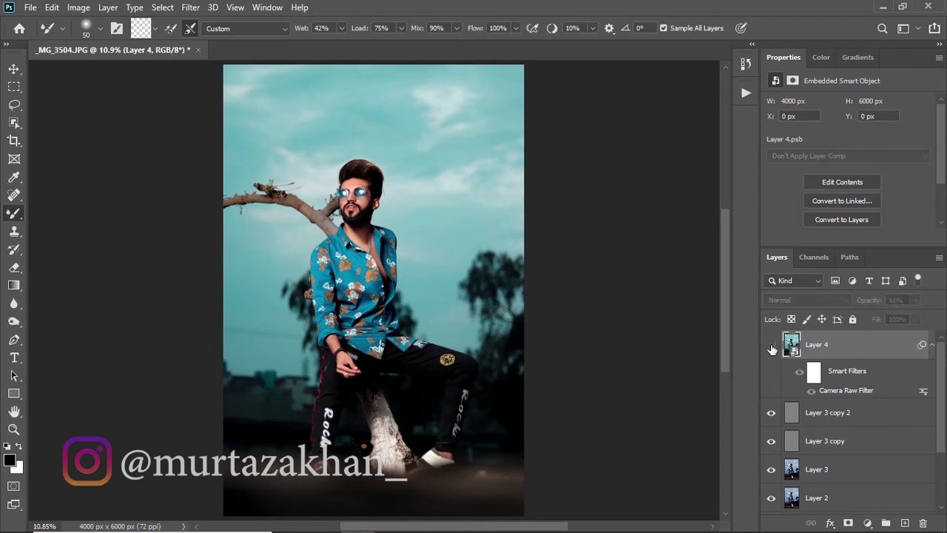
pyautogui.click(771, 348)
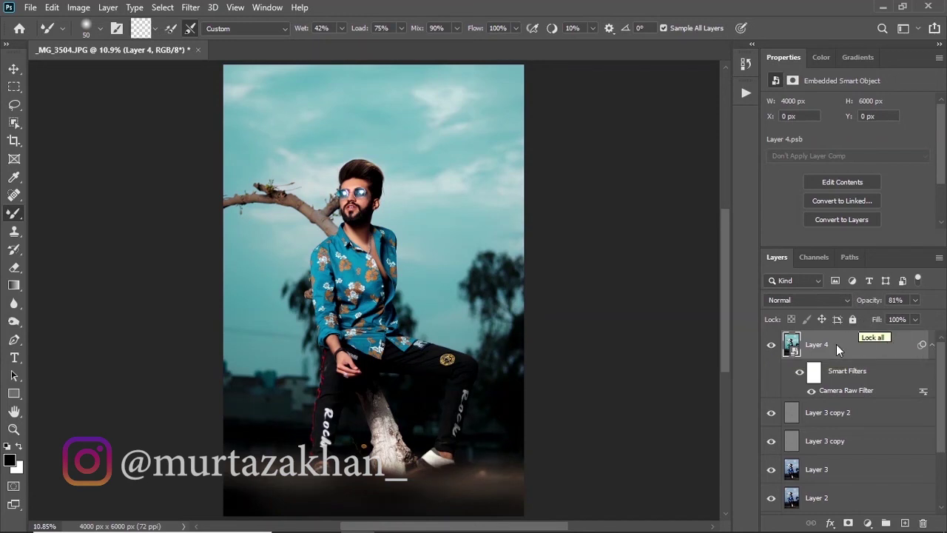
pyautogui.click(924, 346)
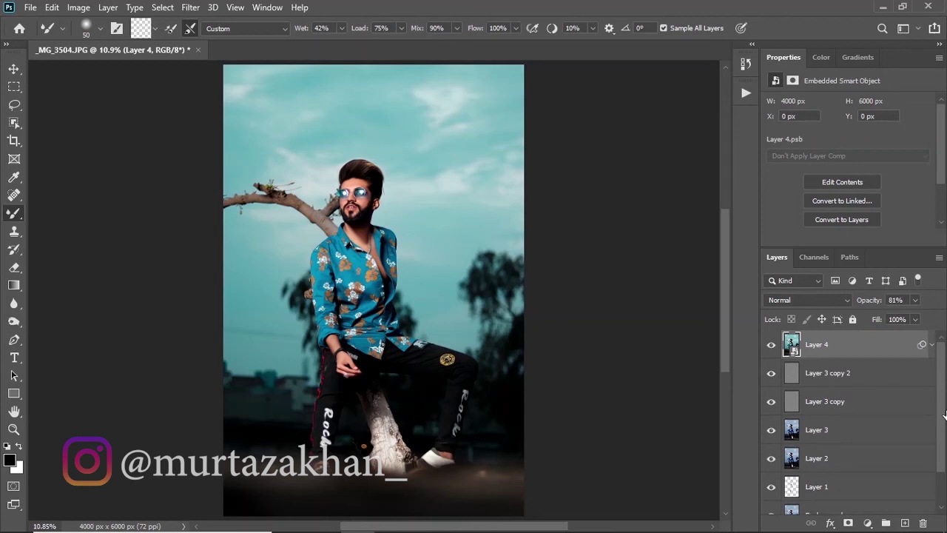
pyautogui.moveTo(944, 373); pyautogui.dragTo(944, 444)
pyautogui.scroll(-3, 944, 429)
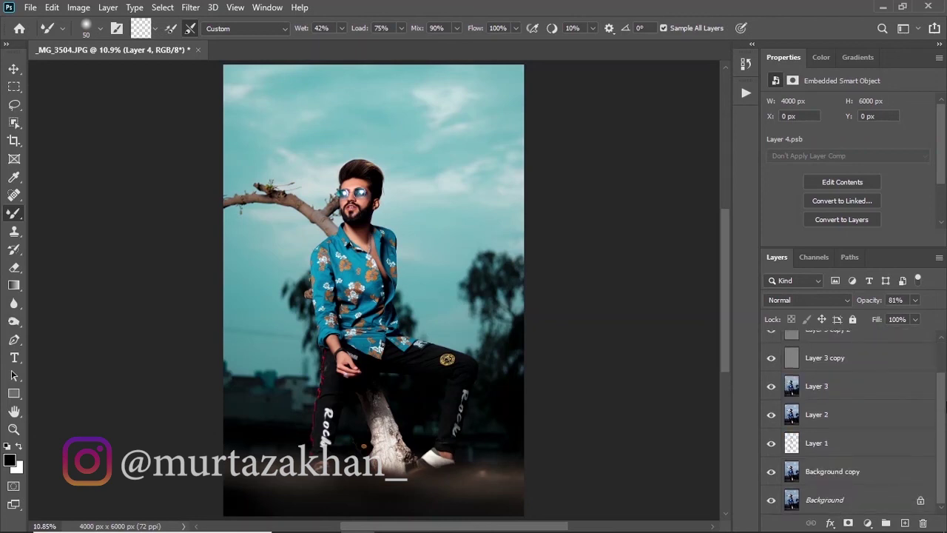
pyautogui.keyDown('alt'); pyautogui.click(770, 497); pyautogui.keyUp('alt')
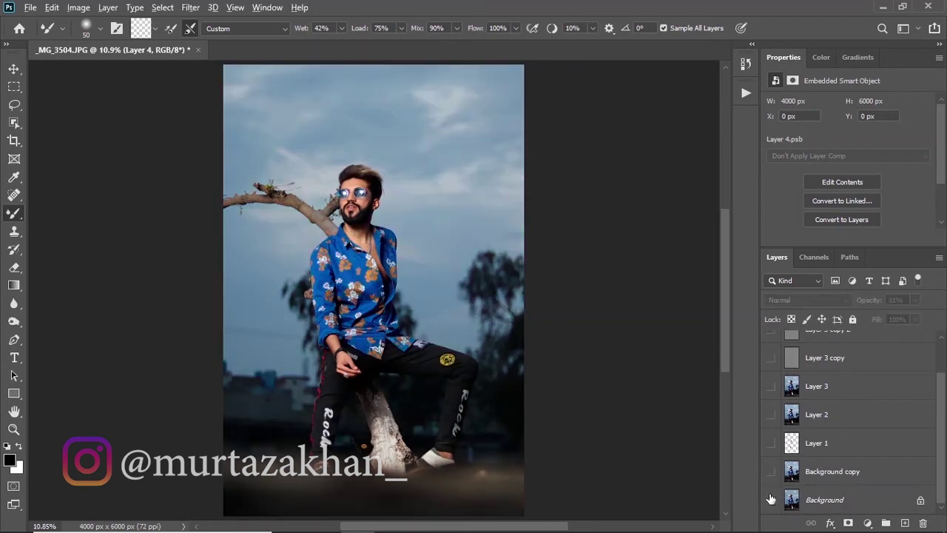
pyautogui.keyDown('alt'); pyautogui.click(770, 499); pyautogui.keyUp('alt')
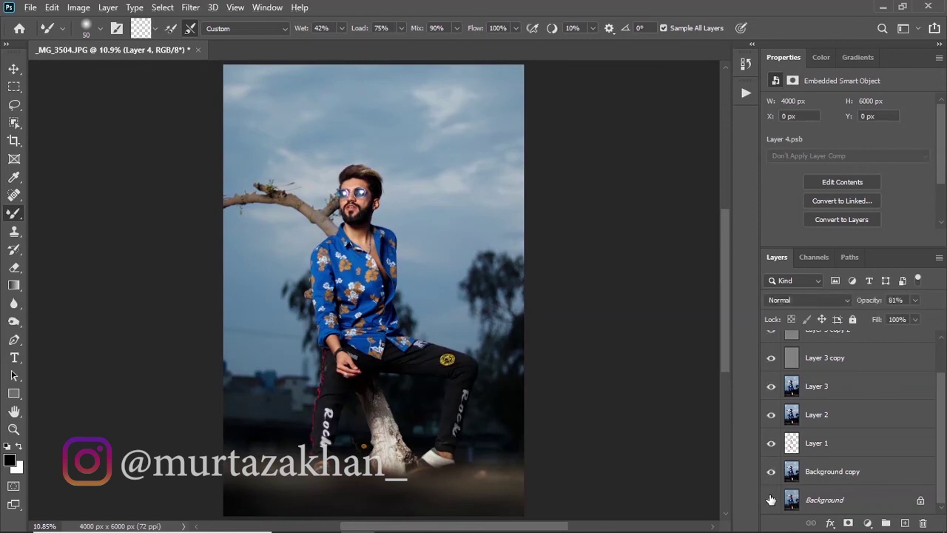